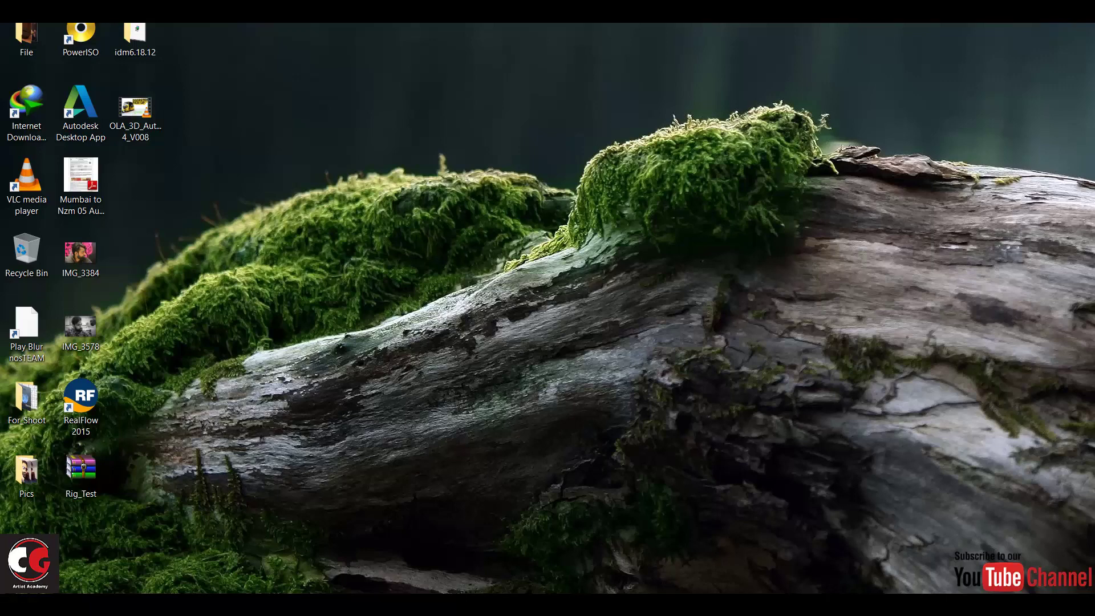
# Step: Switch to Autodesk Maya and look around the empty scene's grid in the perspective view
pyautogui.click(690, 542)
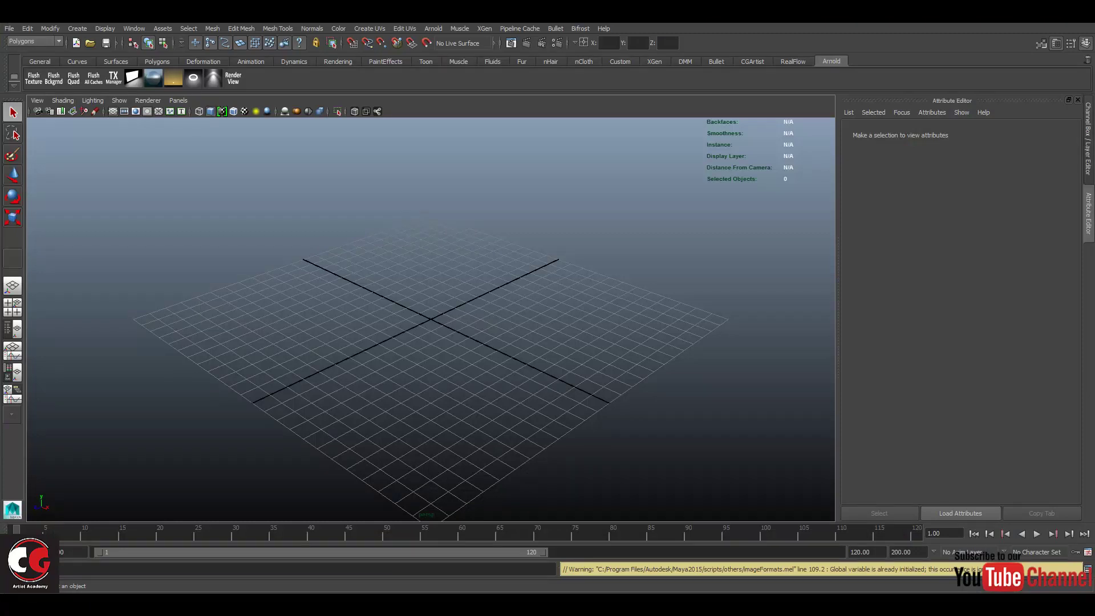
pyautogui.scroll(-4, 431, 319)
pyautogui.keyDown('alt'); pyautogui.moveTo(431, 319); pyautogui.dragTo(421, 351); pyautogui.keyUp('alt')
pyautogui.scroll(4, 425, 297)
pyautogui.scroll(5, 430, 342)
pyautogui.scroll(-4, 432, 346)
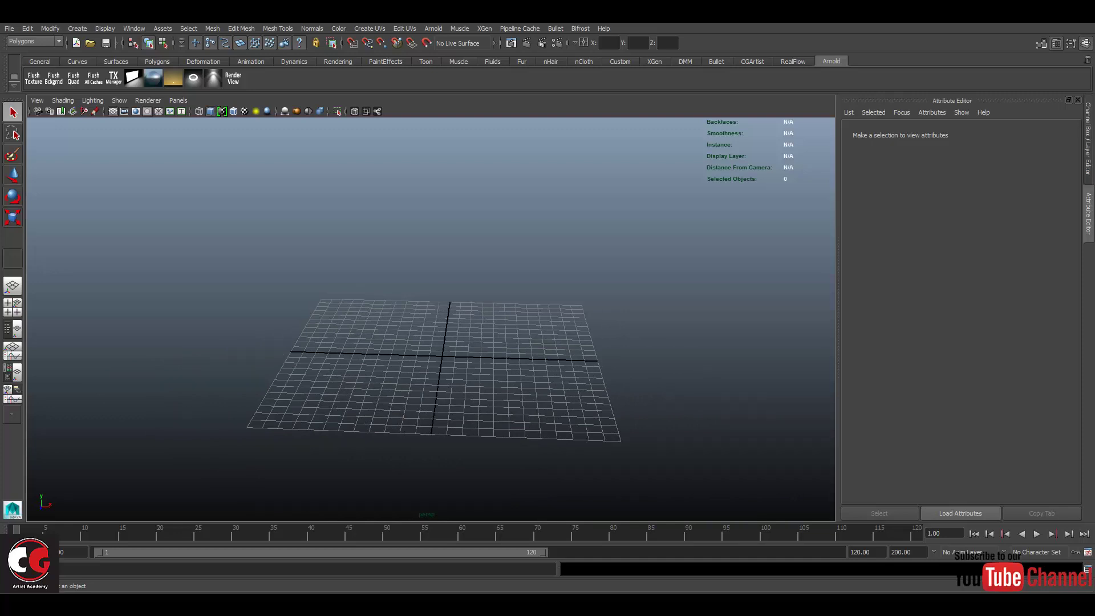
pyautogui.keyDown('alt'); pyautogui.moveTo(421, 351); pyautogui.dragTo(596, 360); pyautogui.keyUp('alt')
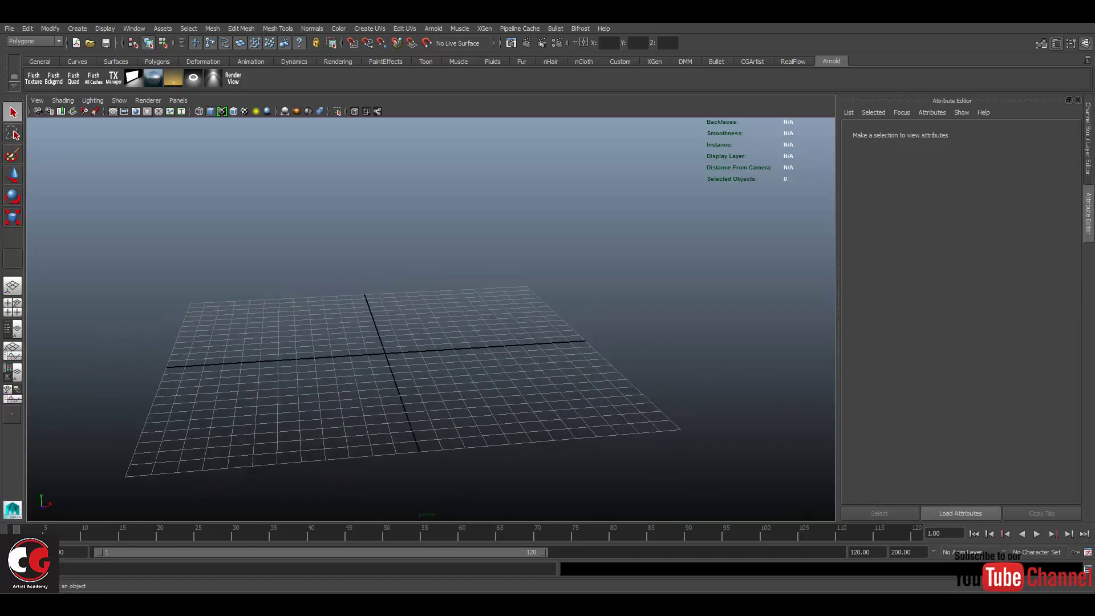
pyautogui.keyDown('alt'); pyautogui.moveTo(596, 360); pyautogui.dragTo(711, 362, button='middle'); pyautogui.keyUp('alt')
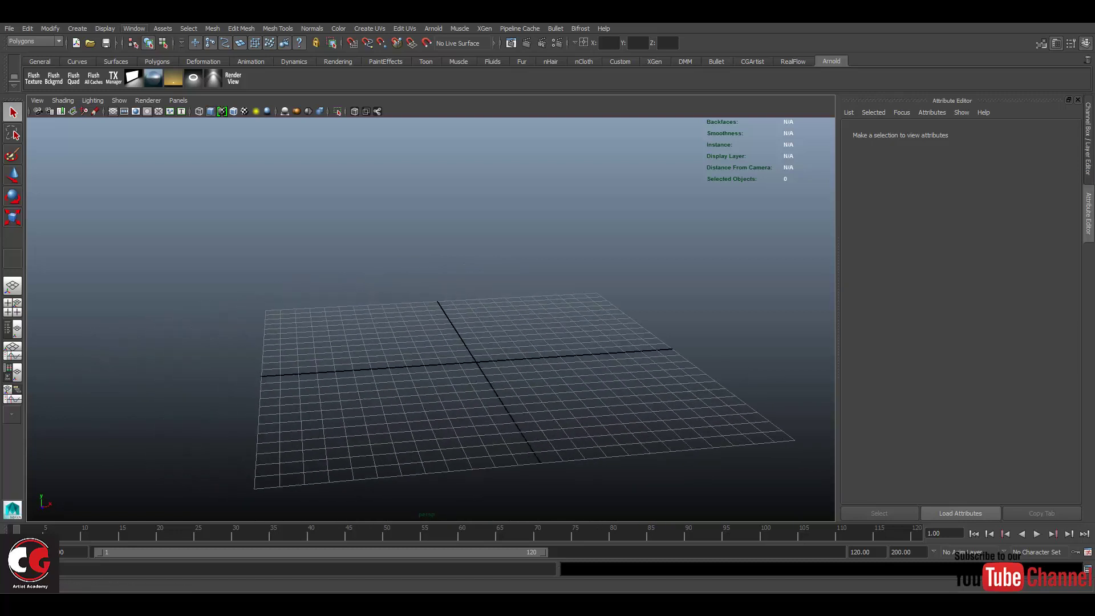
# Step: Reload the Arnold plug-in mtoa.mll through the Plug-in Manager and save the Maya preferences
pyautogui.click(134, 28)
pyautogui.moveTo(164, 89)
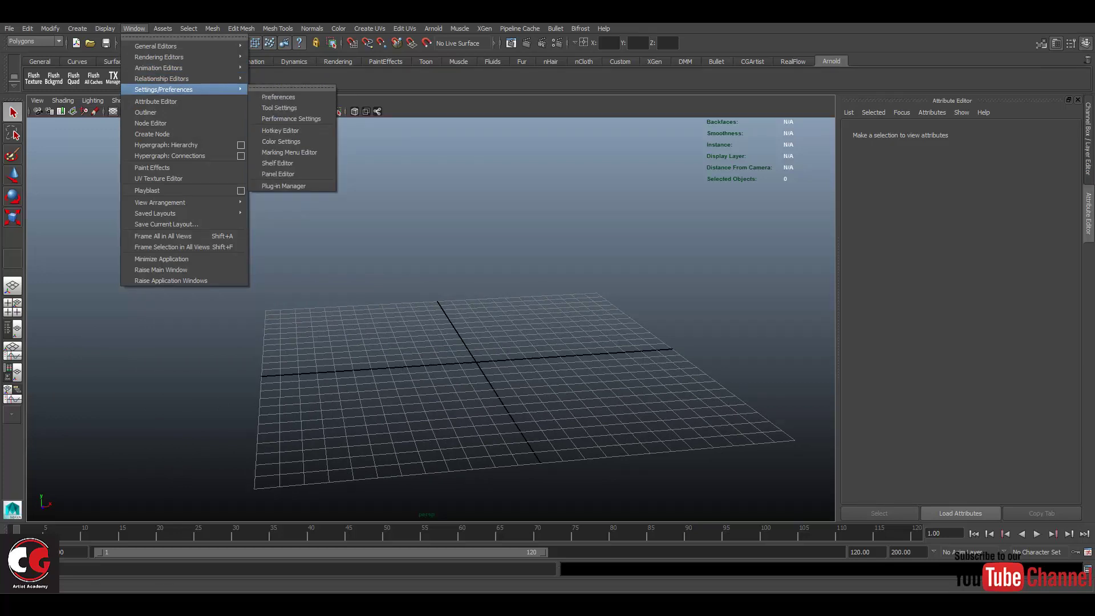
pyautogui.click(105, 29)
pyautogui.click(134, 28)
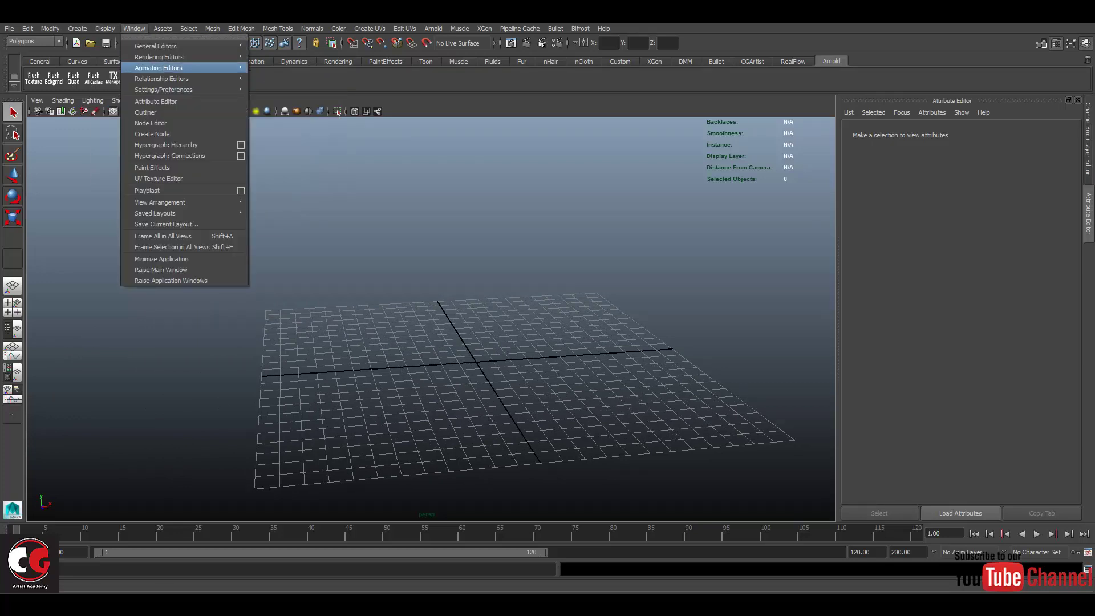
pyautogui.moveTo(164, 90)
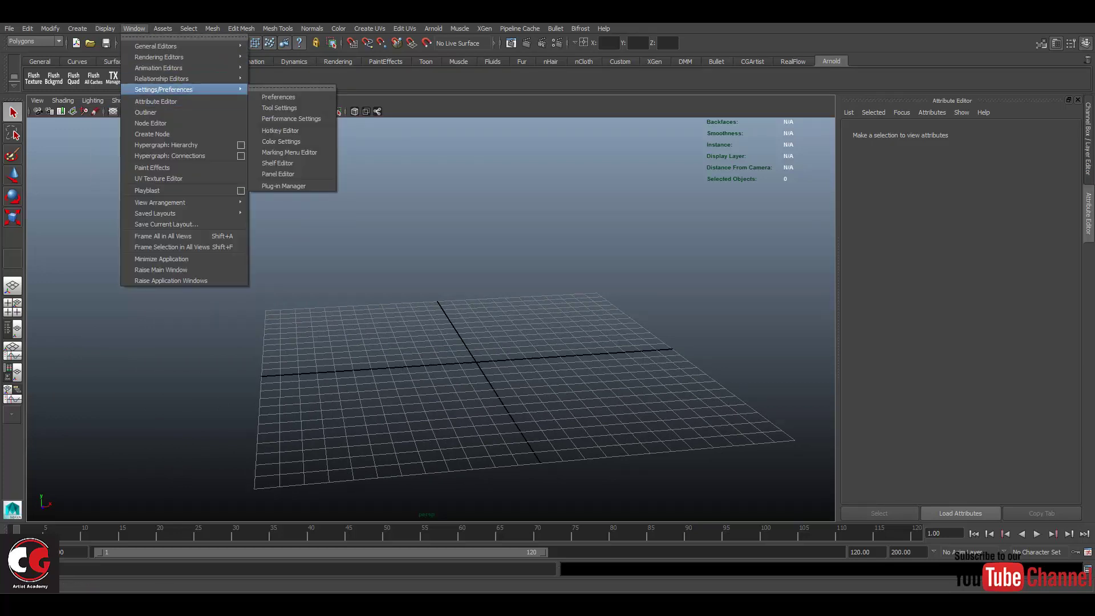
pyautogui.click(284, 185)
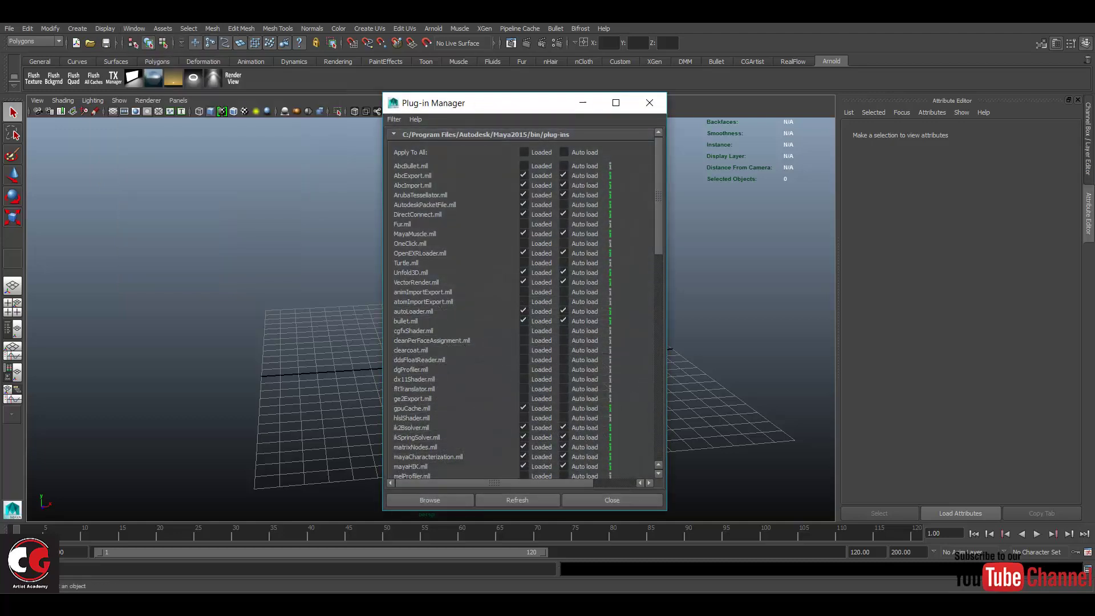
pyautogui.scroll(-15, 520, 303)
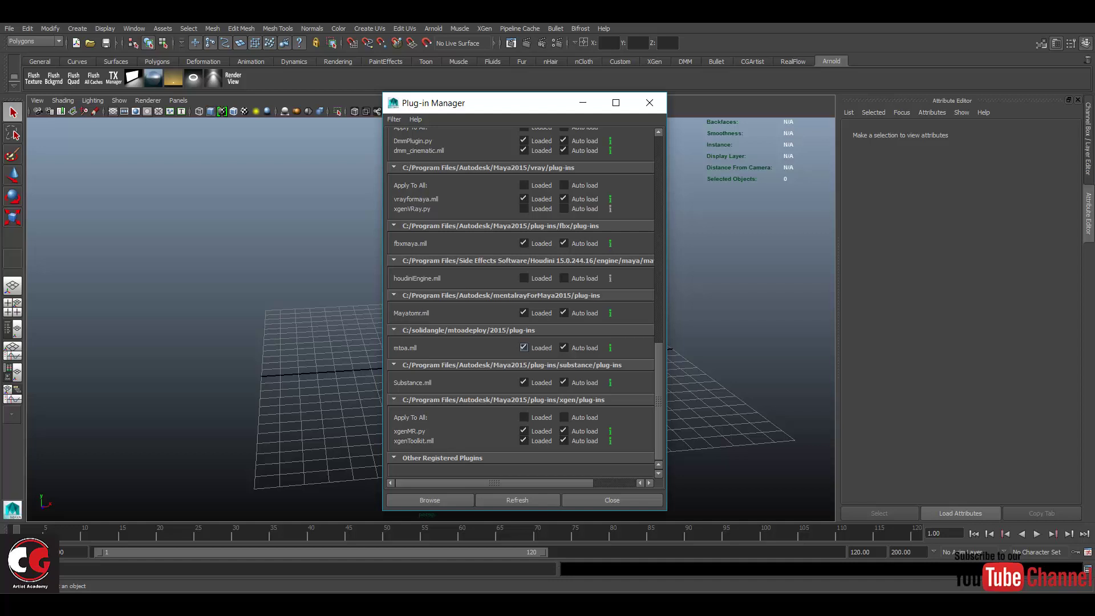
pyautogui.click(523, 347)
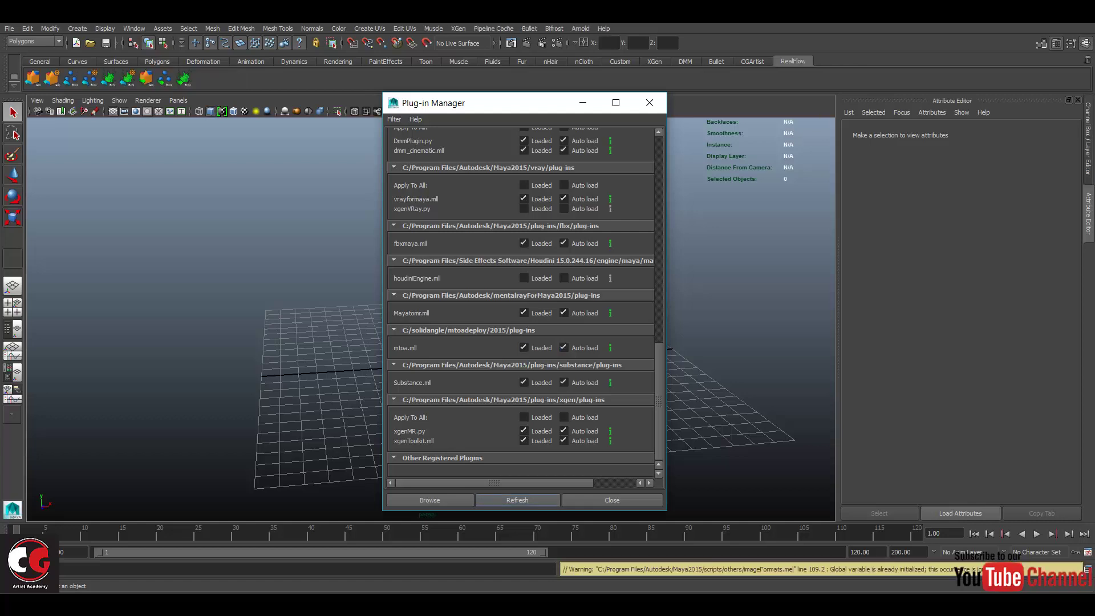
pyautogui.click(613, 500)
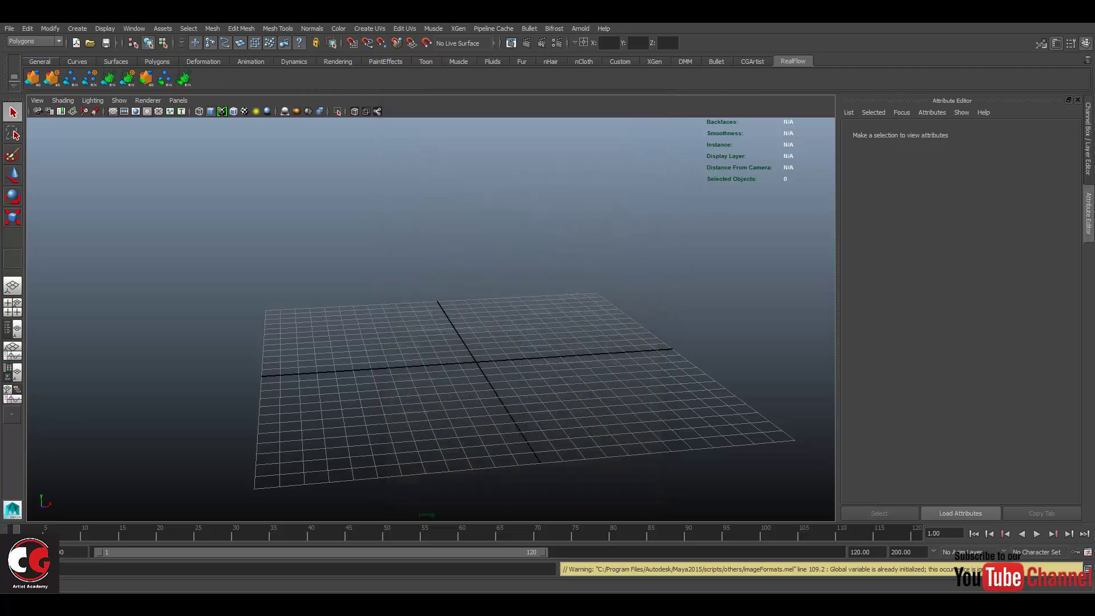
pyautogui.click(9, 29)
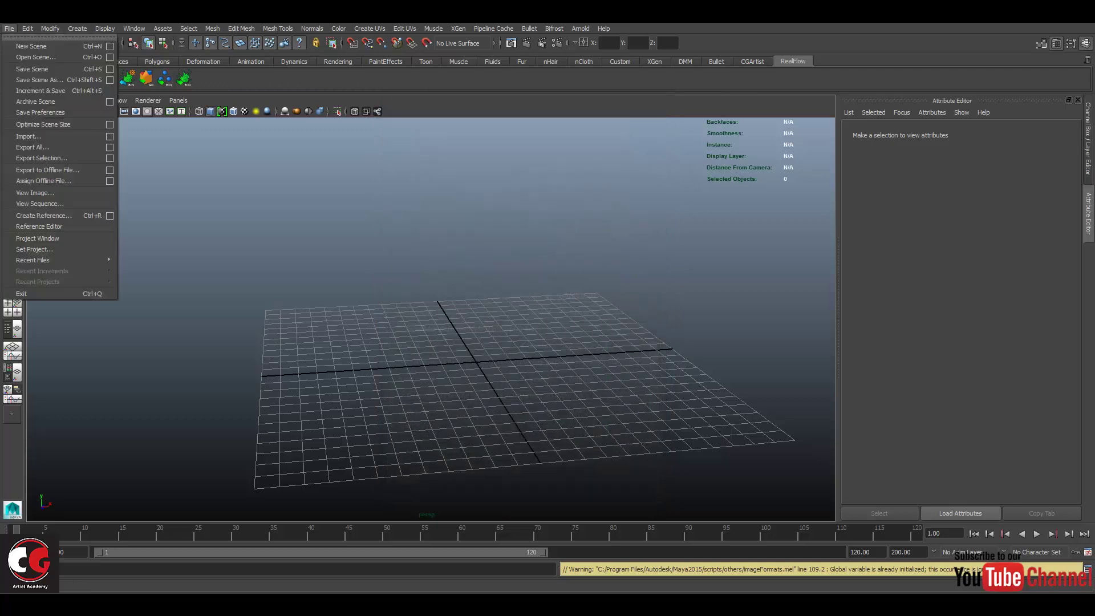
pyautogui.click(40, 112)
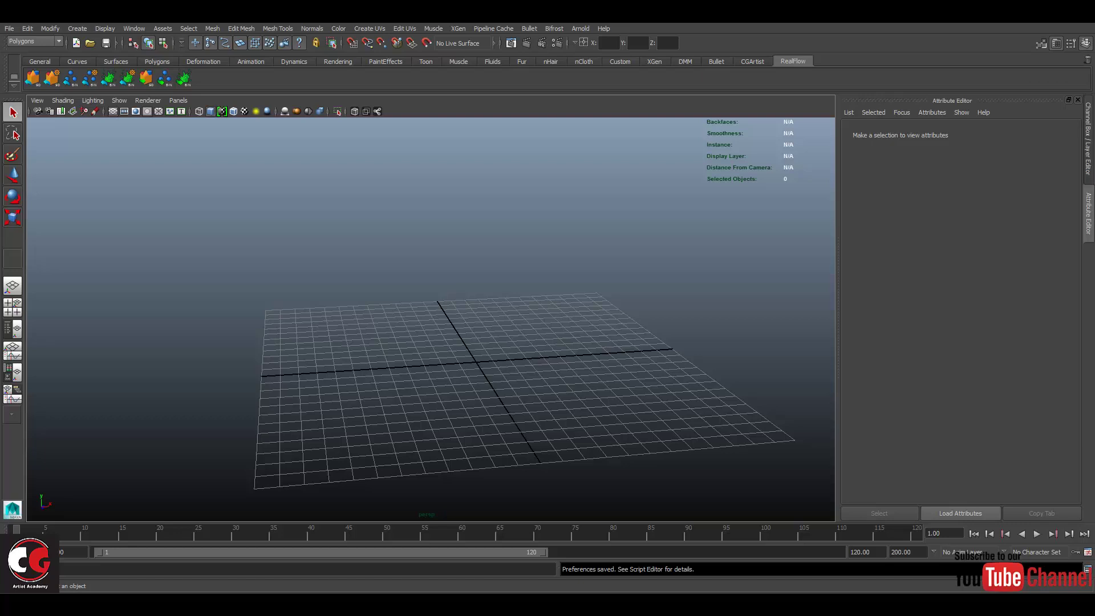
pyautogui.keyDown('alt'); pyautogui.moveTo(457, 331); pyautogui.dragTo(365, 331, button='right'); pyautogui.keyUp('alt')
pyautogui.keyDown('alt'); pyautogui.moveTo(422, 331); pyautogui.dragTo(473, 348); pyautogui.keyUp('alt')
pyautogui.keyDown('alt'); pyautogui.moveTo(422, 343); pyautogui.dragTo(525, 354, button='right'); pyautogui.keyUp('alt')
pyautogui.keyDown('alt'); pyautogui.moveTo(496, 359); pyautogui.dragTo(467, 298, button='middle'); pyautogui.keyUp('alt')
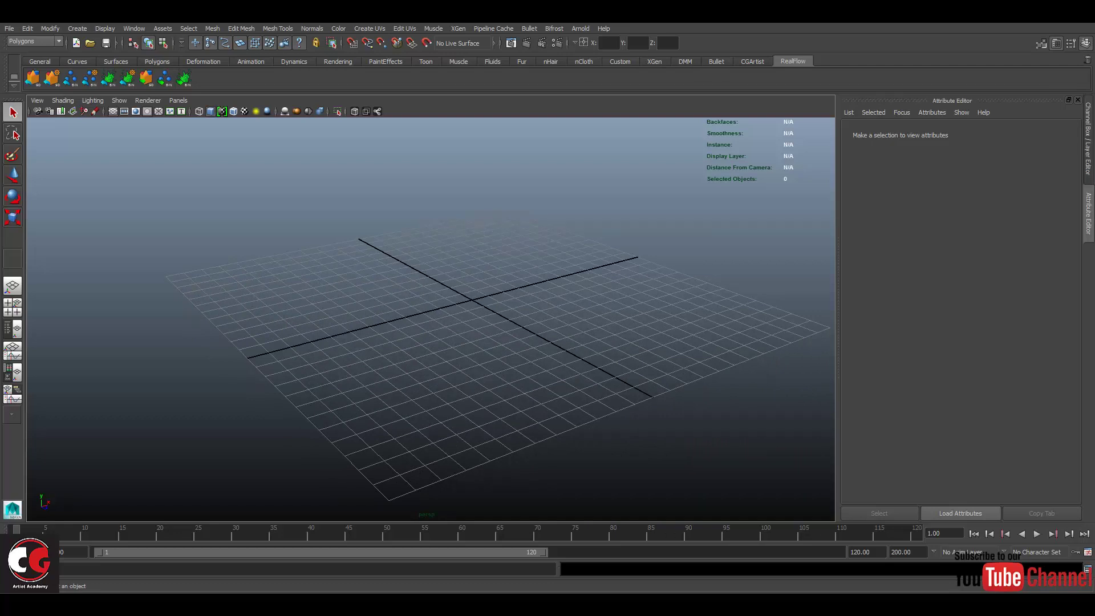
pyautogui.keyDown('alt'); pyautogui.moveTo(467, 299); pyautogui.dragTo(428, 296, button='right'); pyautogui.keyUp('alt')
pyautogui.keyDown('alt'); pyautogui.moveTo(428, 297); pyautogui.dragTo(412, 332, button='middle'); pyautogui.keyUp('alt')
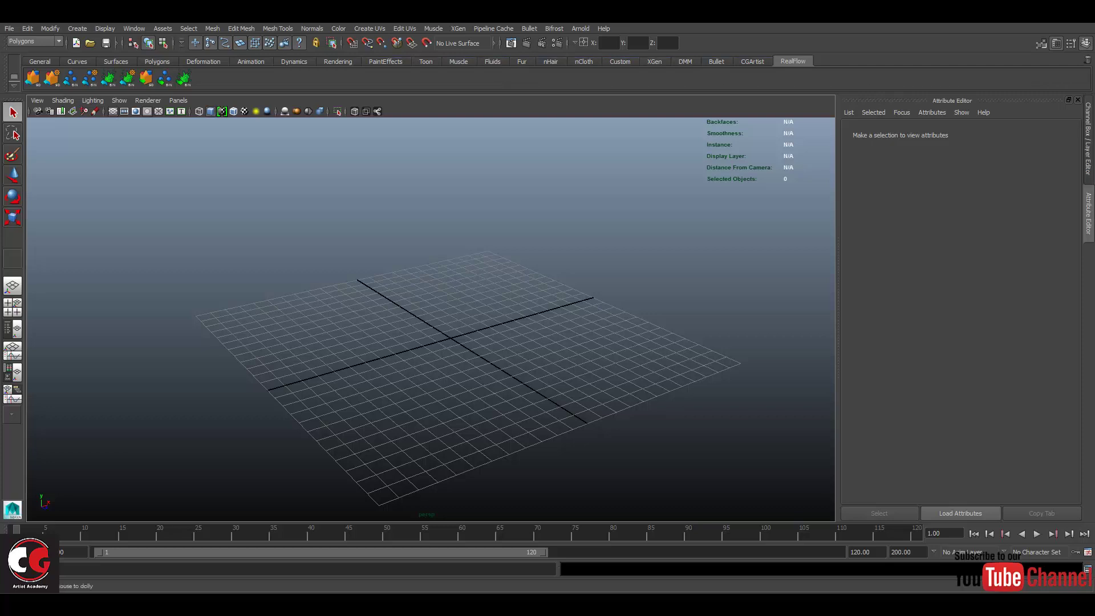
pyautogui.scroll(-2, 434, 343)
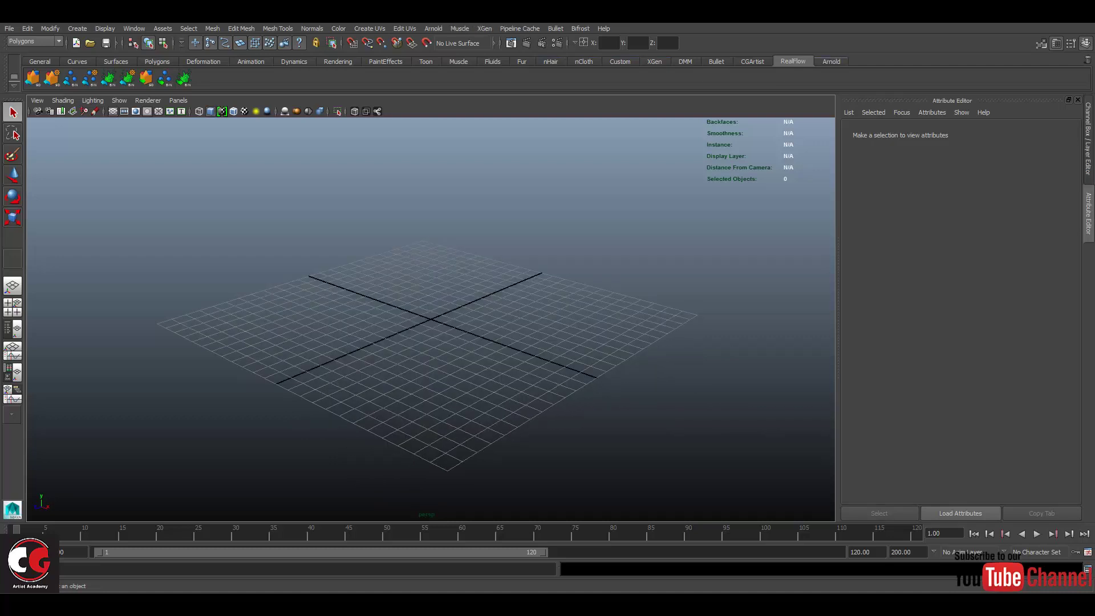
# Step: Show the Arnold shelf and look through the available Arnold commands, including the lights, utilities and help entries
pyautogui.click(832, 61)
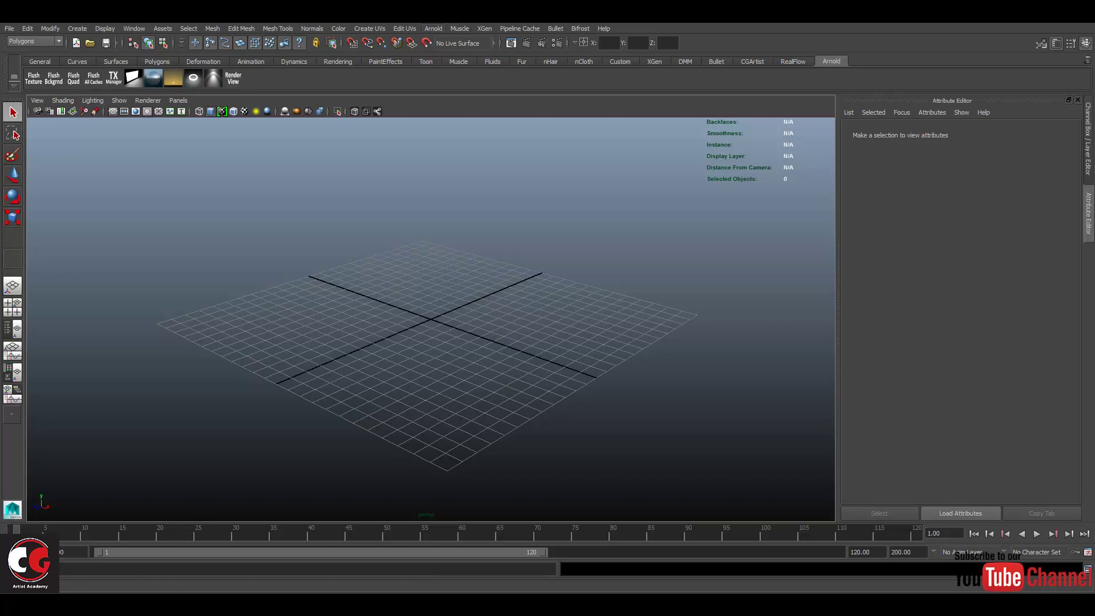
pyautogui.click(433, 28)
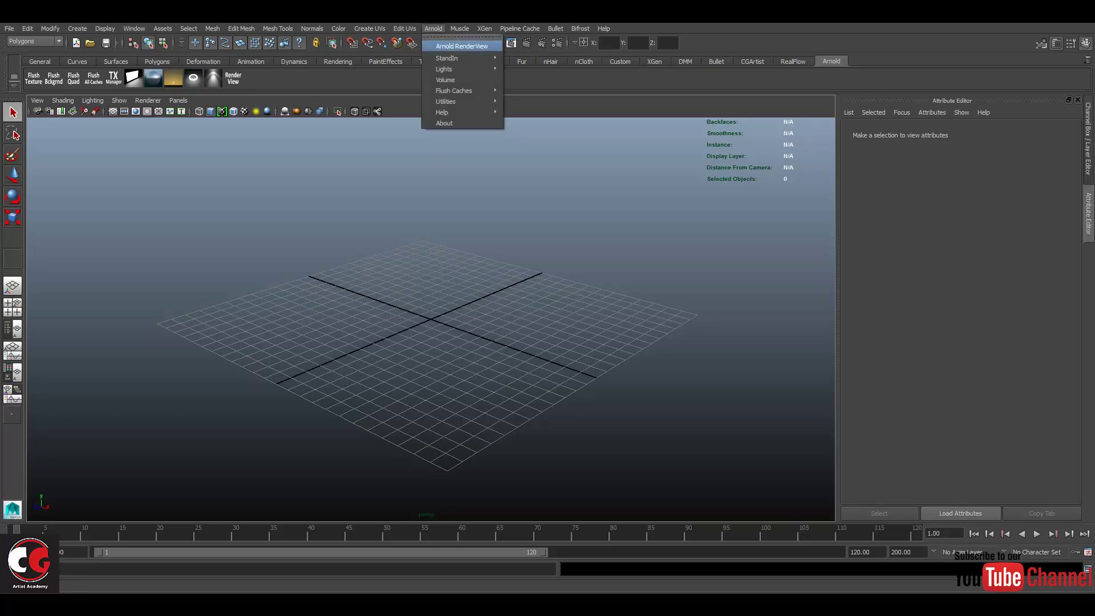
pyautogui.moveTo(457, 58)
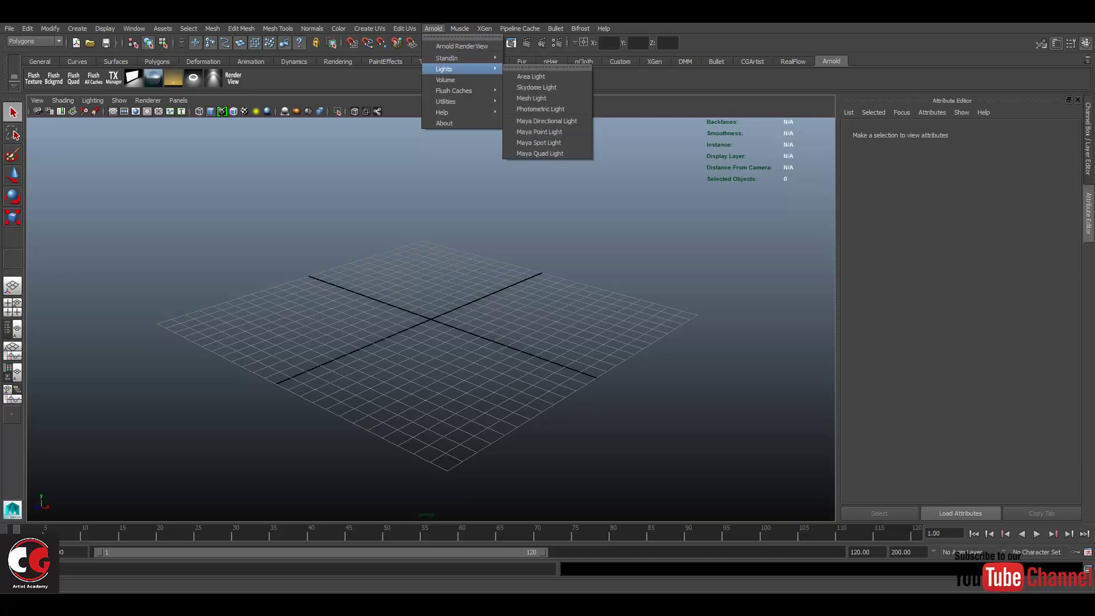
pyautogui.moveTo(456, 102)
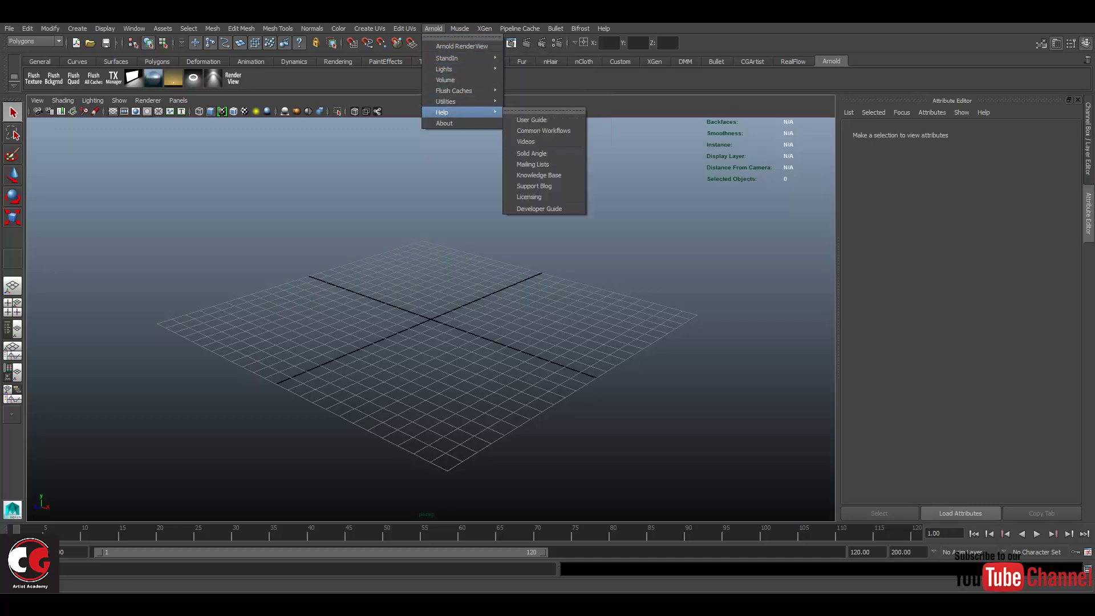
pyautogui.press('Escape')
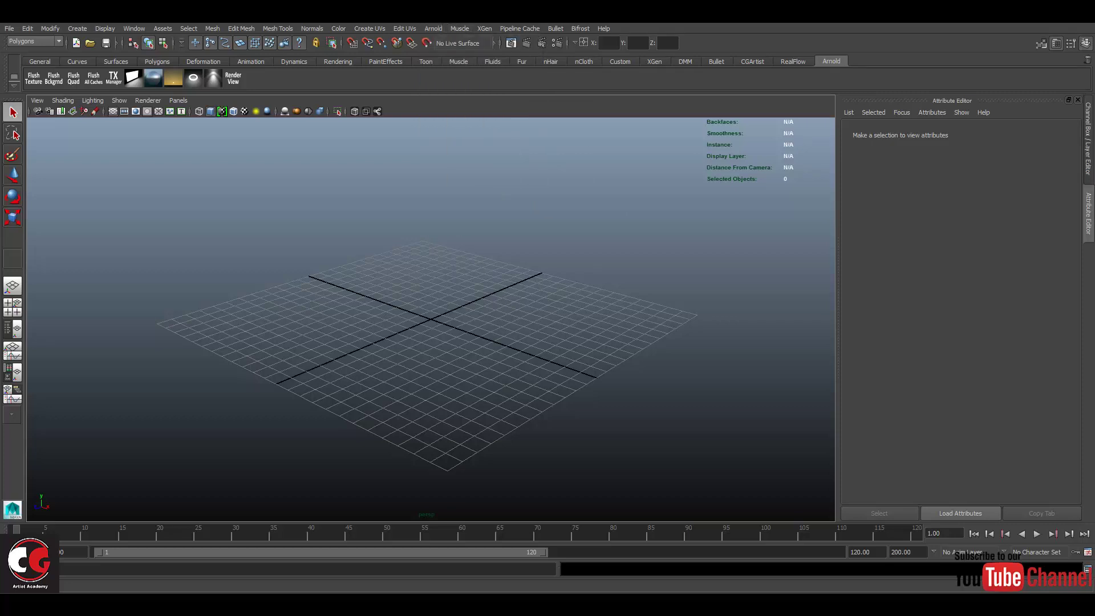
# Step: Open the Hypershade and reposition its window over the viewport
pyautogui.scroll(-2, 428, 320)
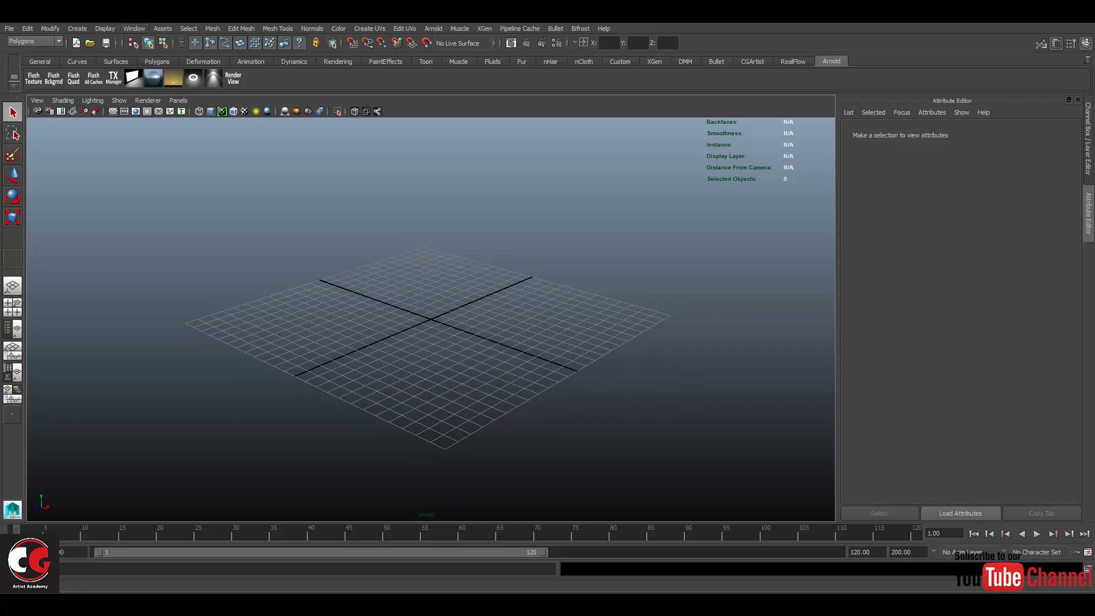
pyautogui.click(134, 28)
pyautogui.moveTo(165, 56)
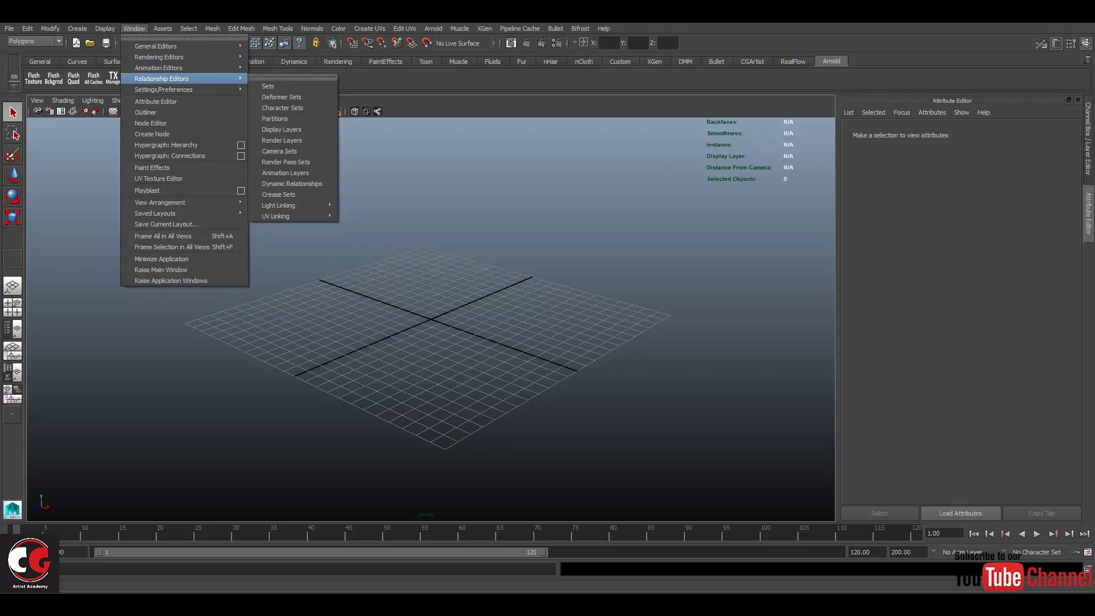
pyautogui.click(279, 86)
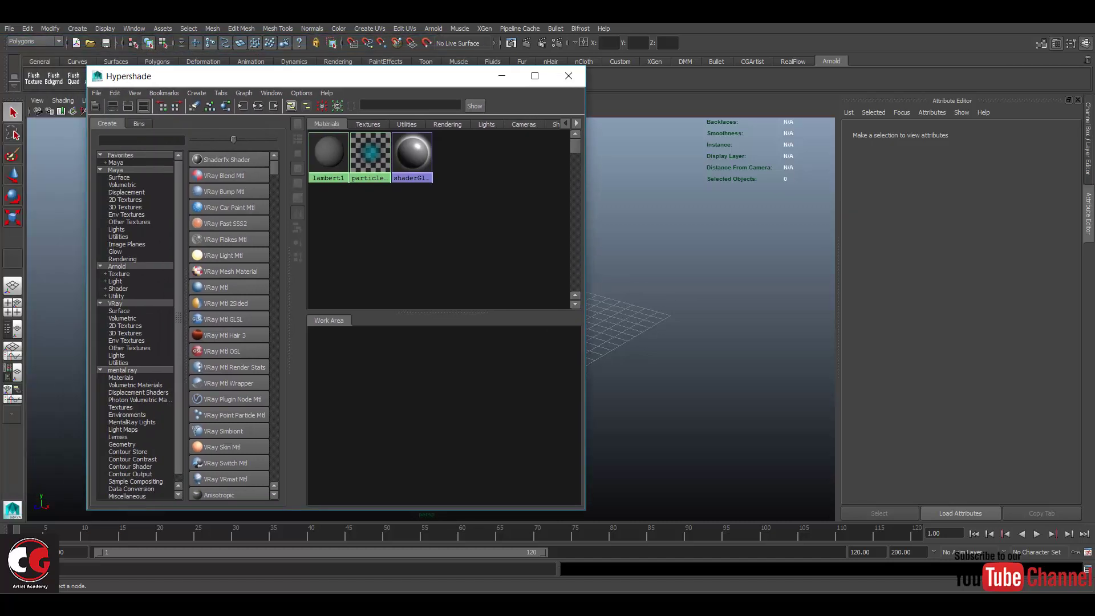
pyautogui.moveTo(107, 76); pyautogui.dragTo(164, 59)
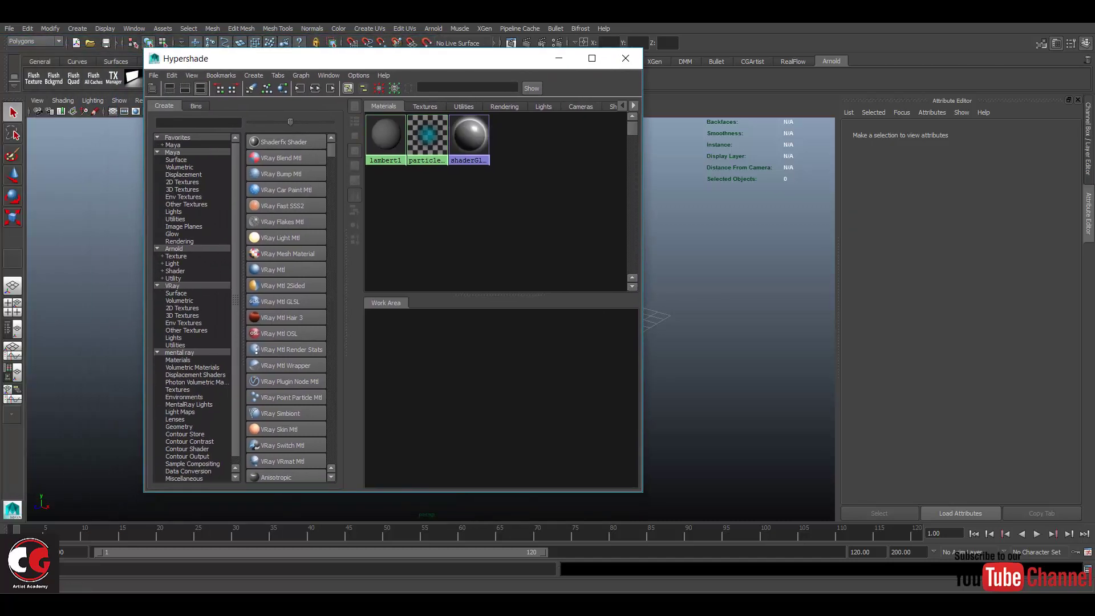
# Step: Filter the Hypershade node list to the Arnold category, widen the category list and examine the available Arnold shader nodes
pyautogui.click(174, 249)
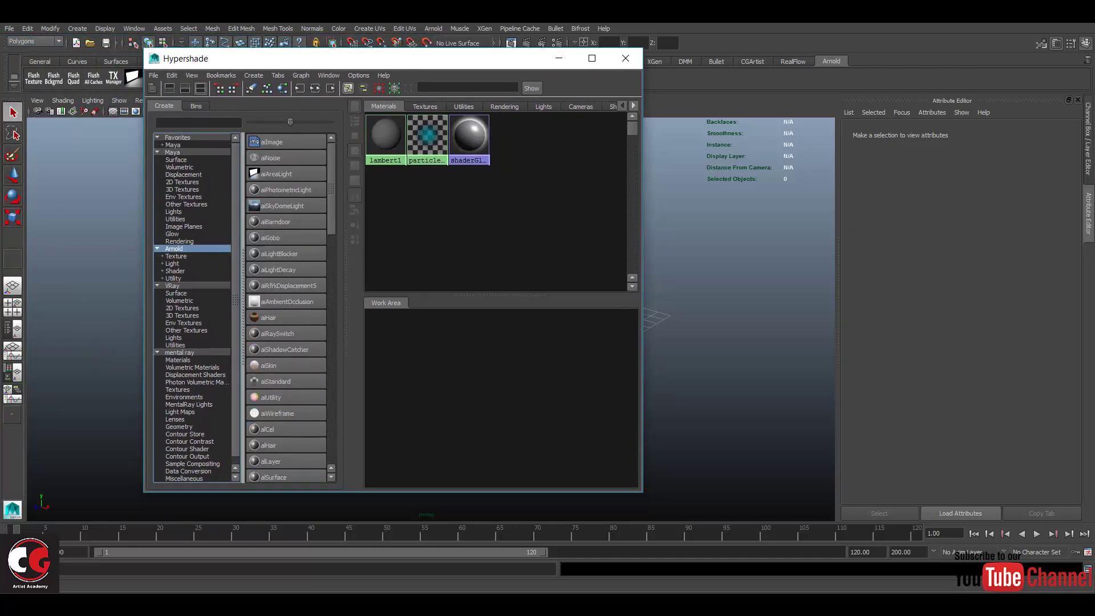
pyautogui.moveTo(237, 300); pyautogui.dragTo(248, 299)
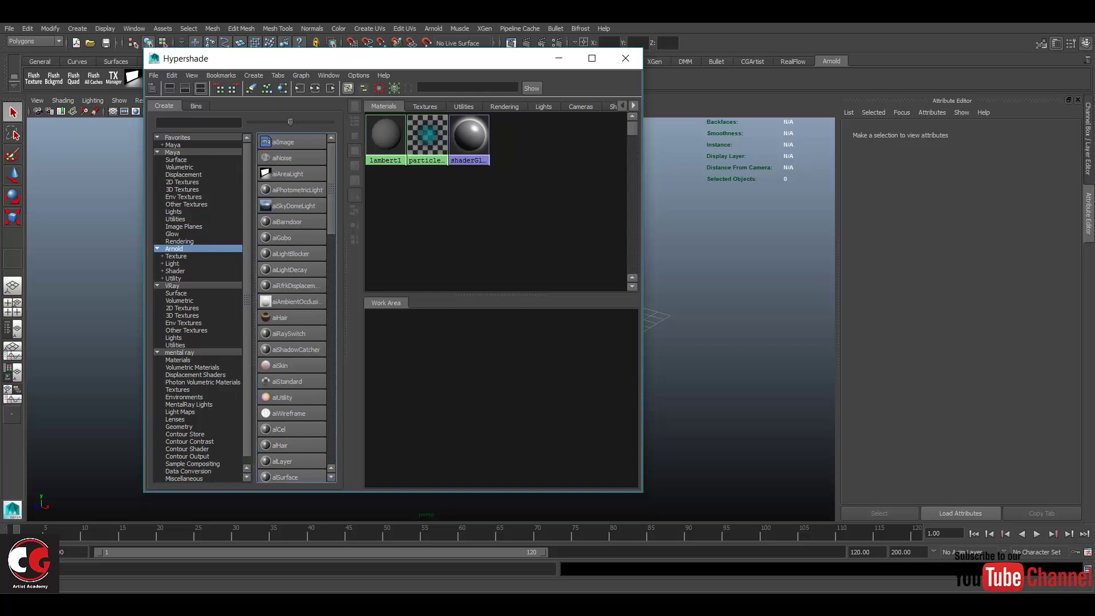
pyautogui.click(175, 271)
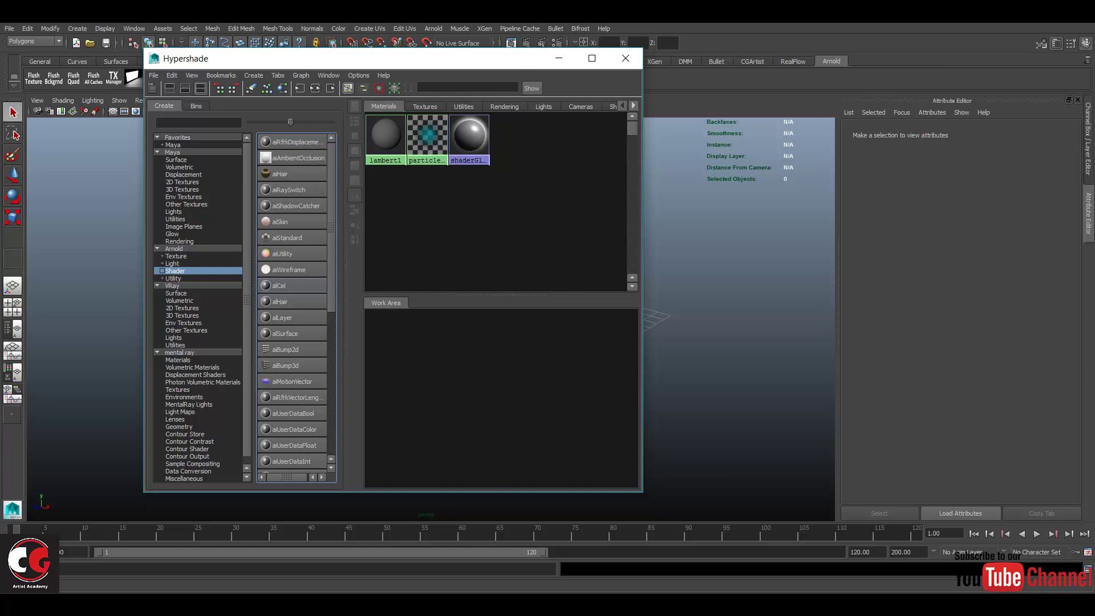
pyautogui.scroll(-3, 292, 301)
pyautogui.scroll(1, 292, 301)
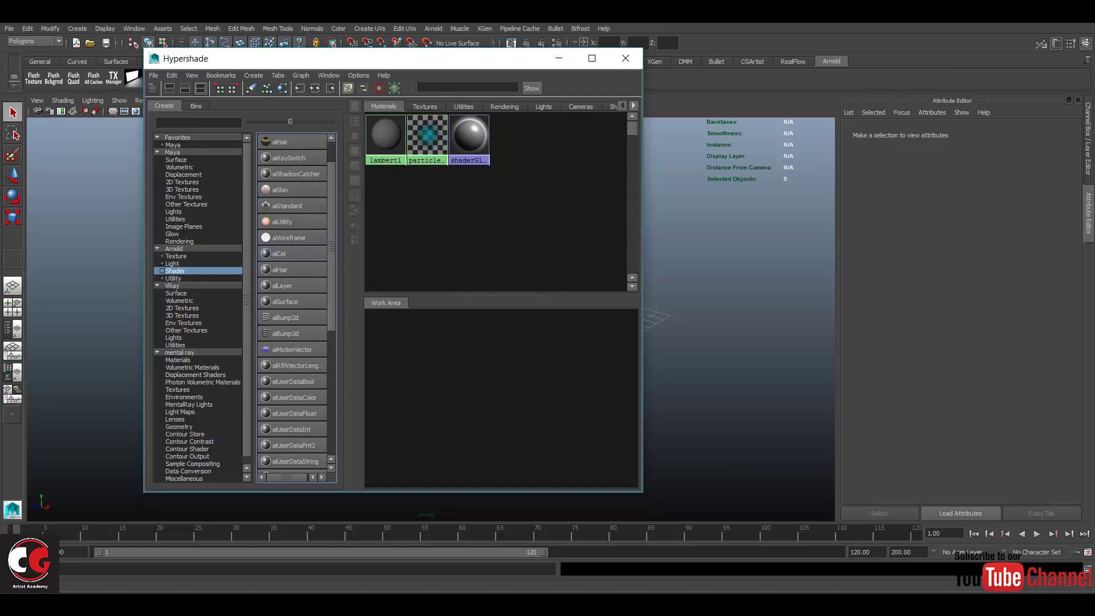
pyautogui.scroll(-5, 292, 302)
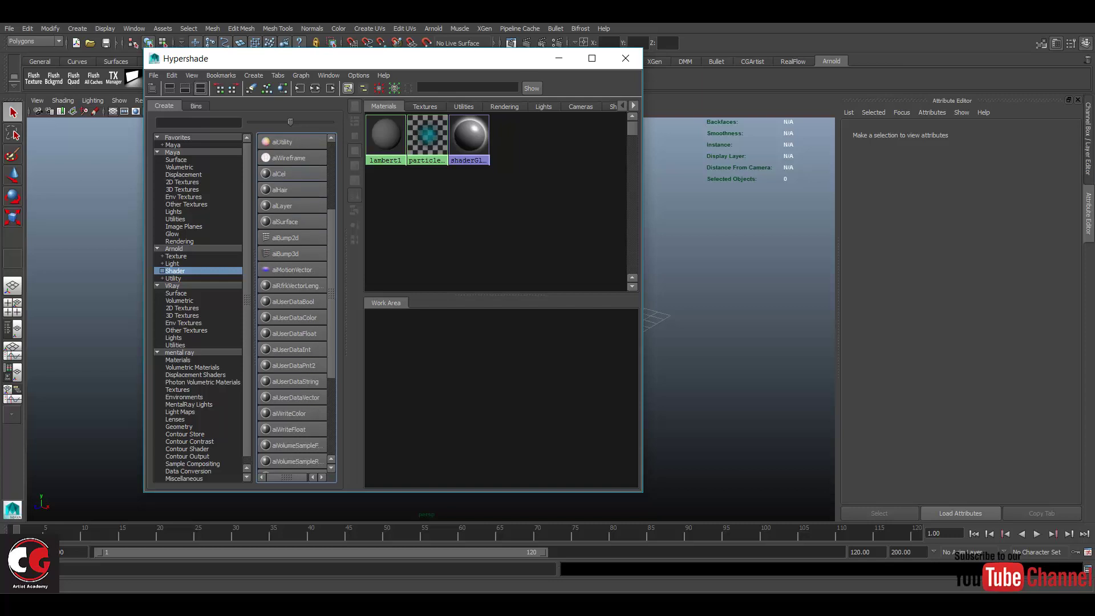
pyautogui.scroll(1, 292, 301)
pyautogui.scroll(6, 292, 301)
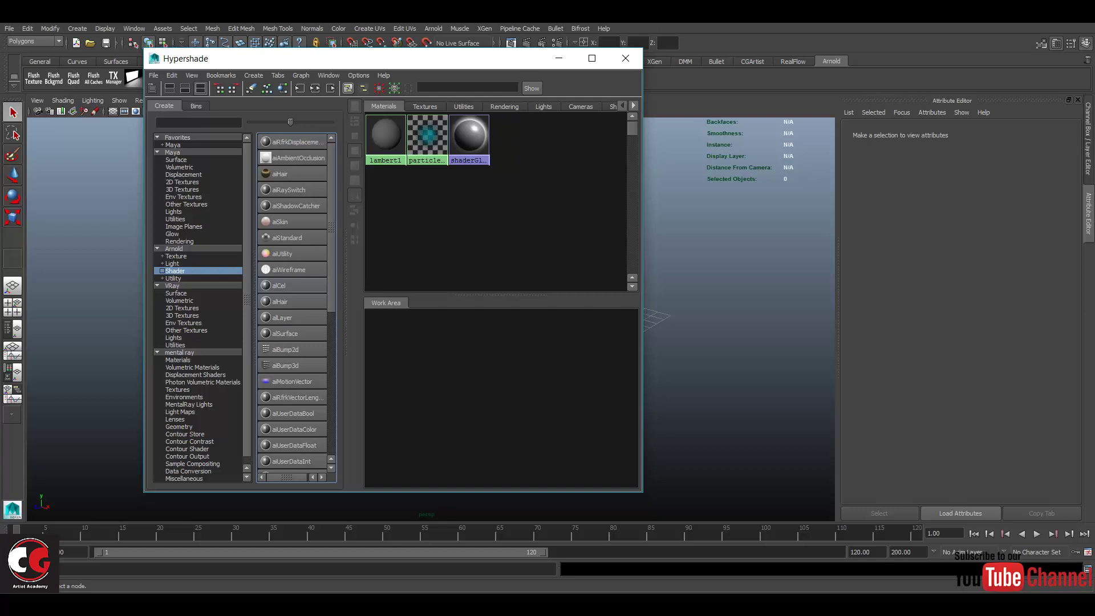
# Step: Create an aiStandard material, place its node in the work area, and arrange the Hypershade beside a widened Attribute Editor
pyautogui.click(287, 237)
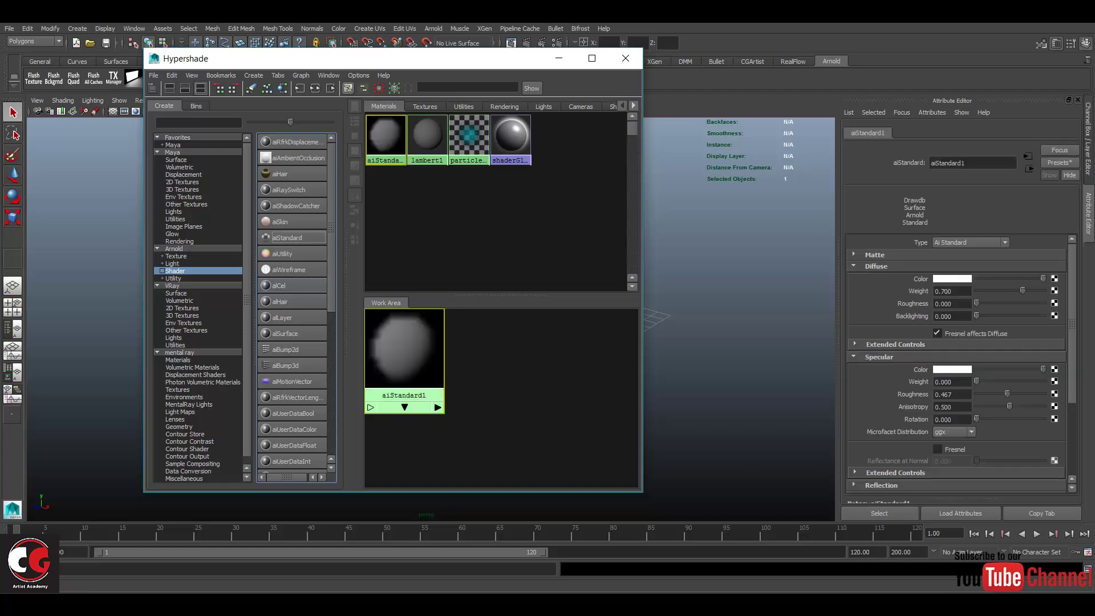
pyautogui.moveTo(405, 349); pyautogui.dragTo(498, 399)
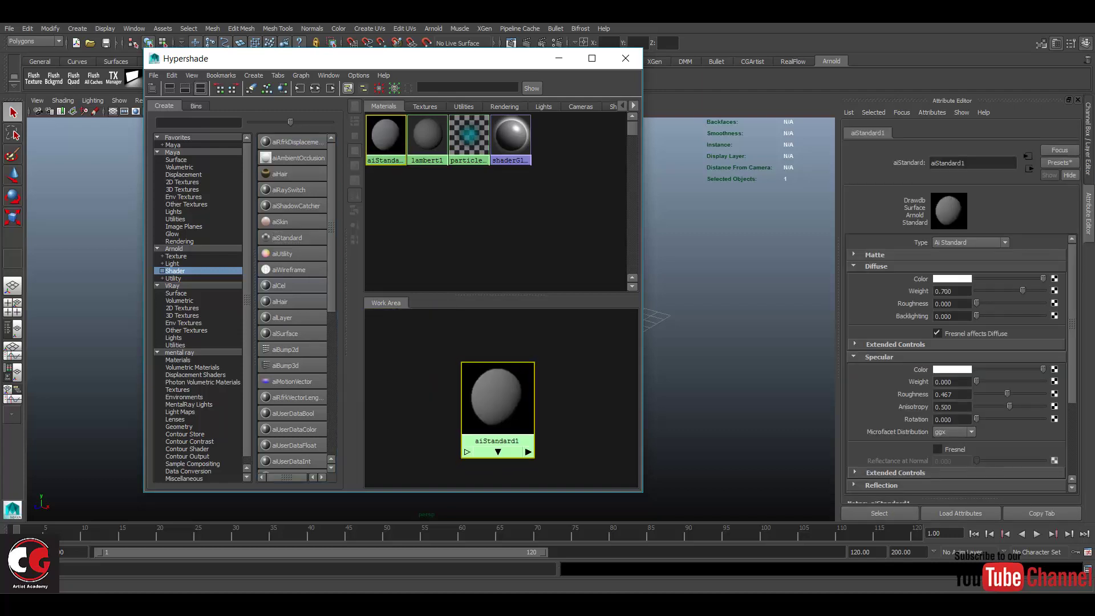
pyautogui.moveTo(342, 59); pyautogui.dragTo(176, 53)
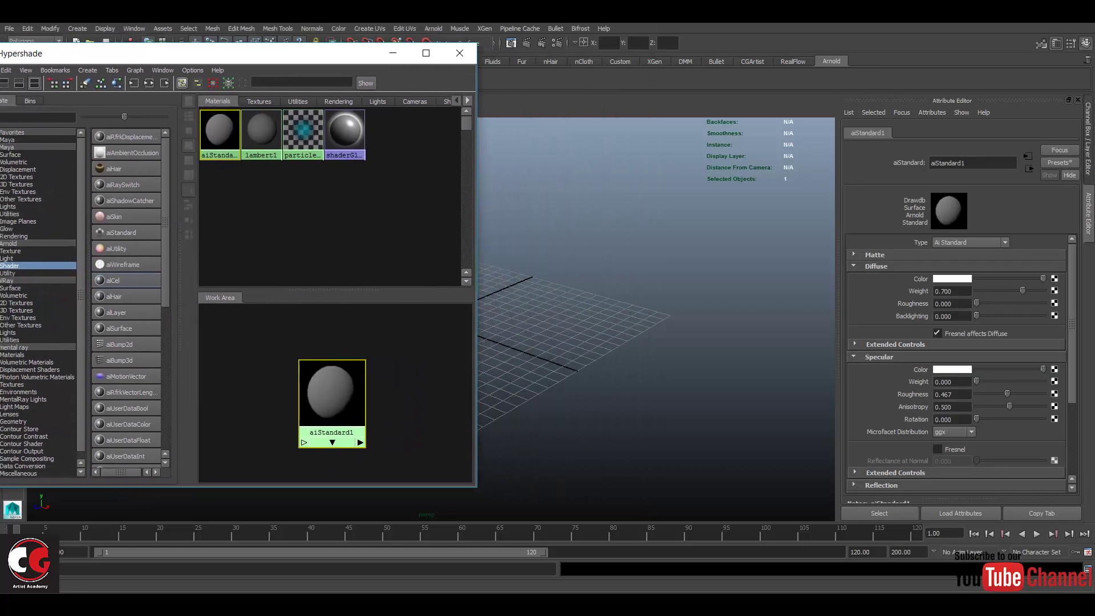
pyautogui.moveTo(838, 308); pyautogui.dragTo(651, 308)
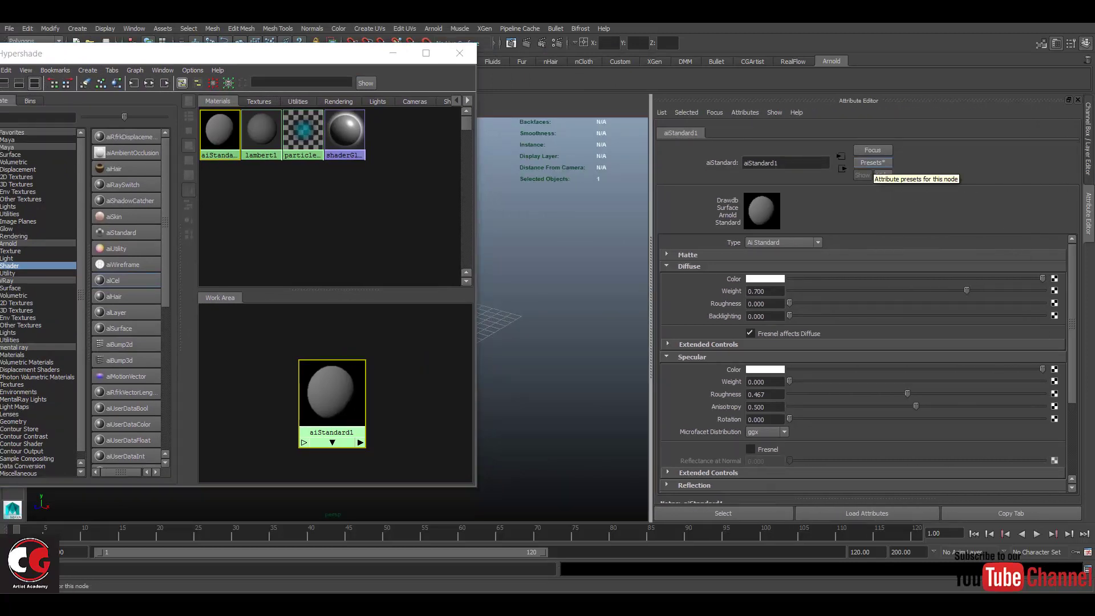
# Step: Browse the attribute presets available for the aiStandard shader, from Ai_Balloon to Ai_Wheel_Rims, including their replace and blend options
pyautogui.click(873, 162)
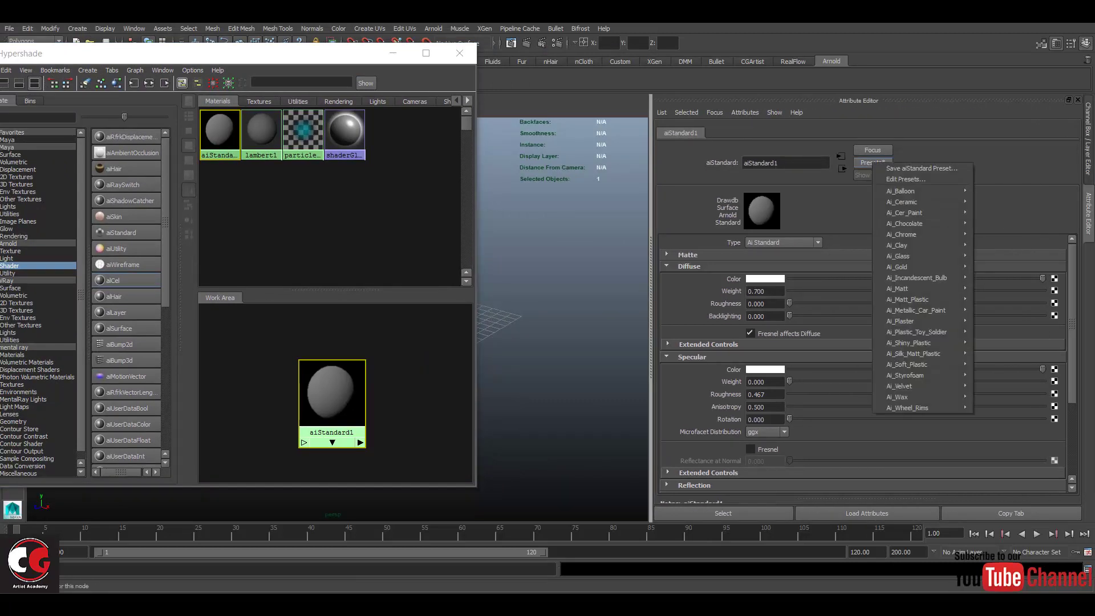
pyautogui.moveTo(905, 191)
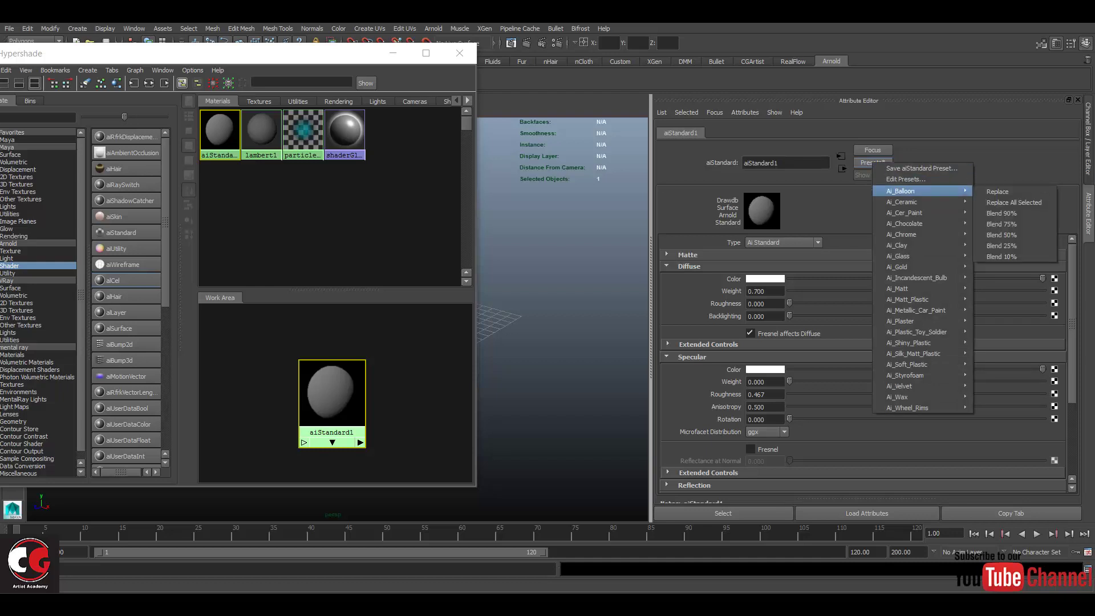
pyautogui.moveTo(907, 224)
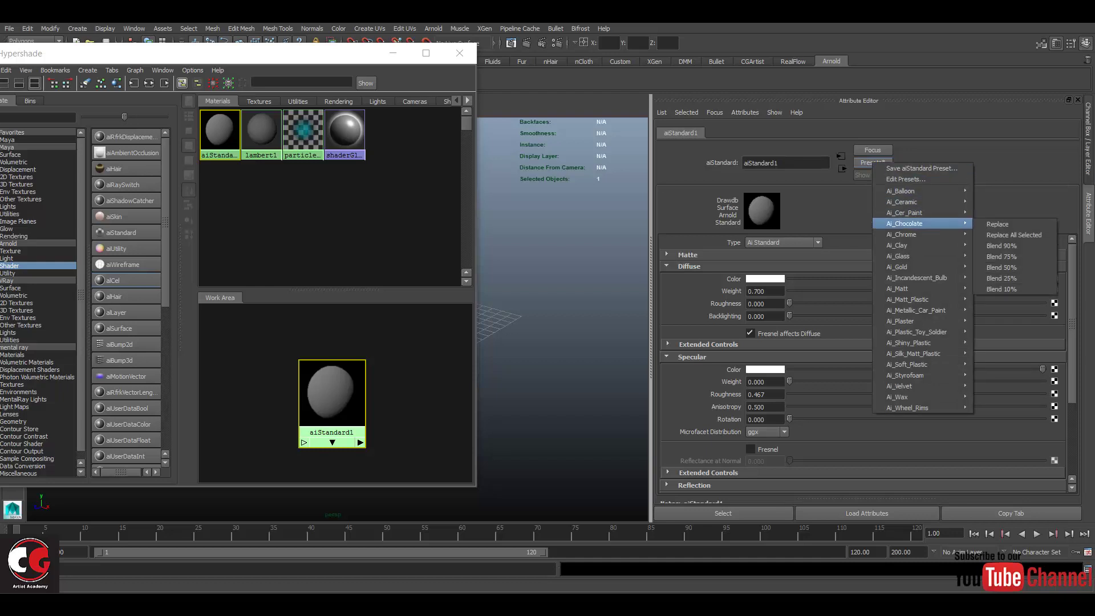
pyautogui.moveTo(913, 354)
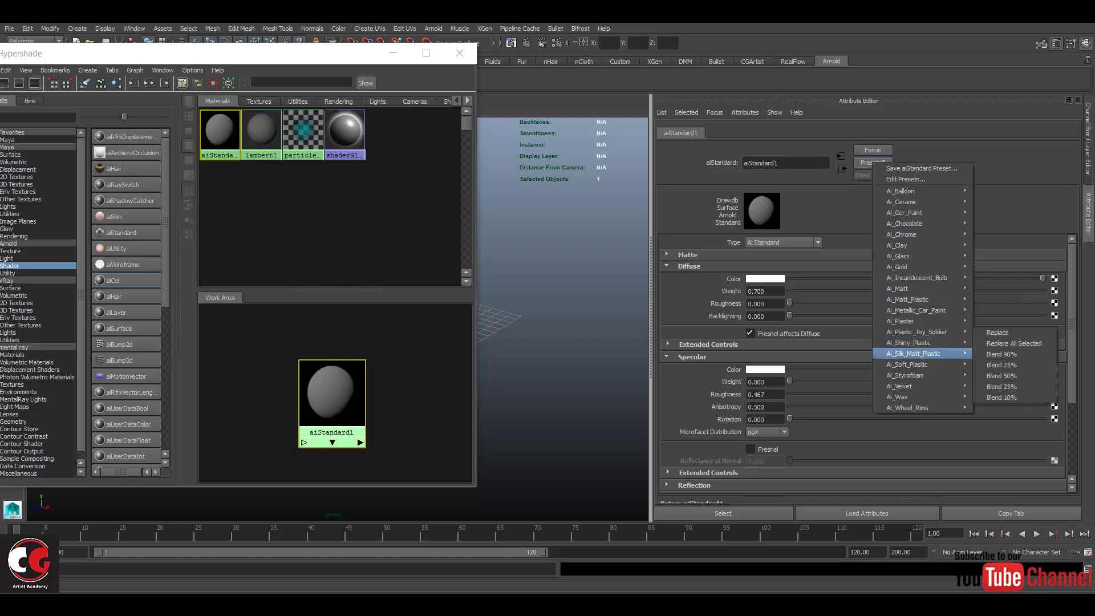
pyautogui.moveTo(913, 407)
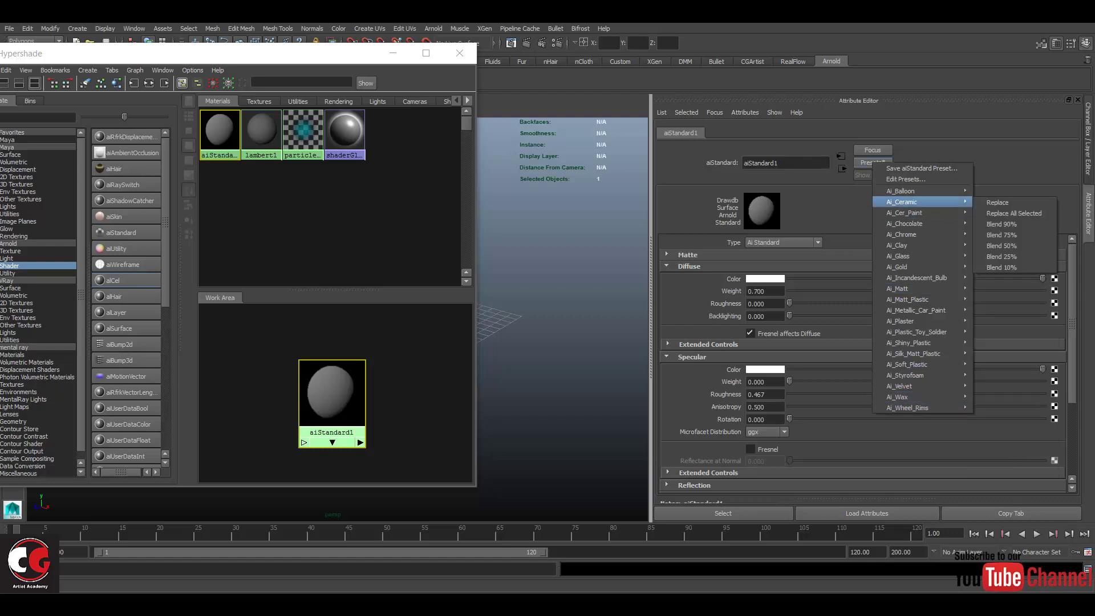
pyautogui.click(998, 202)
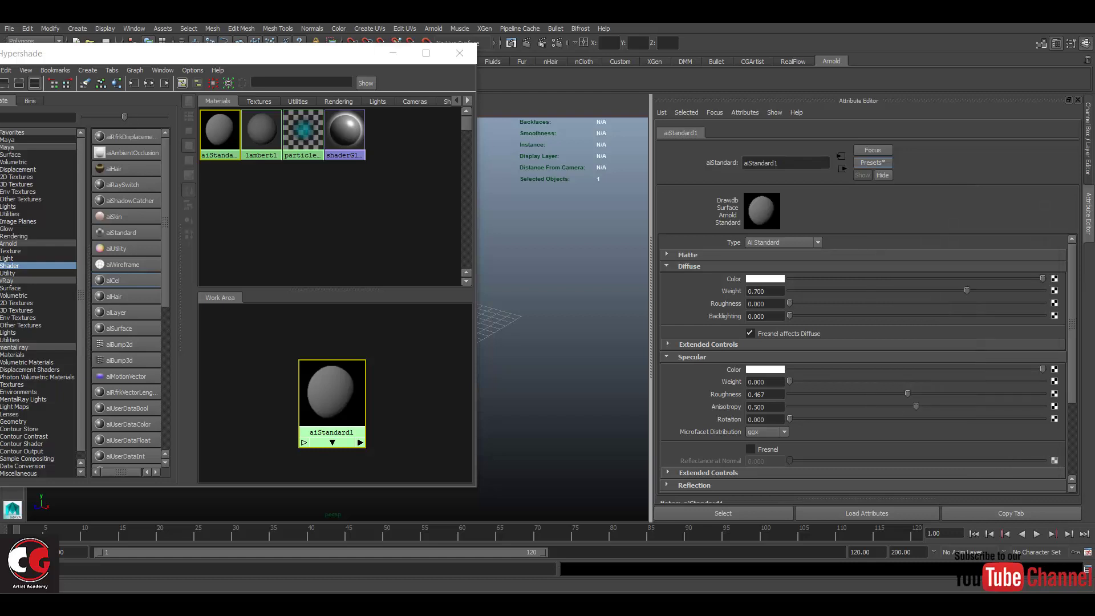
# Step: Move the Hypershade window aside and close it to clear the viewport
pyautogui.moveTo(228, 53); pyautogui.dragTo(169, 52)
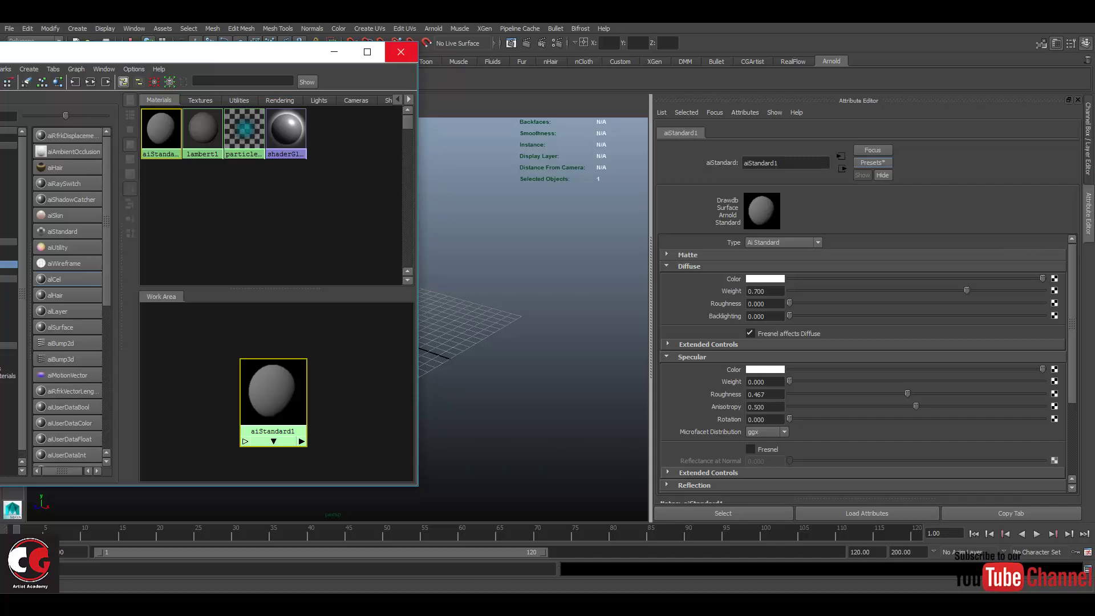
pyautogui.click(401, 52)
pyautogui.scroll(-3, 334, 340)
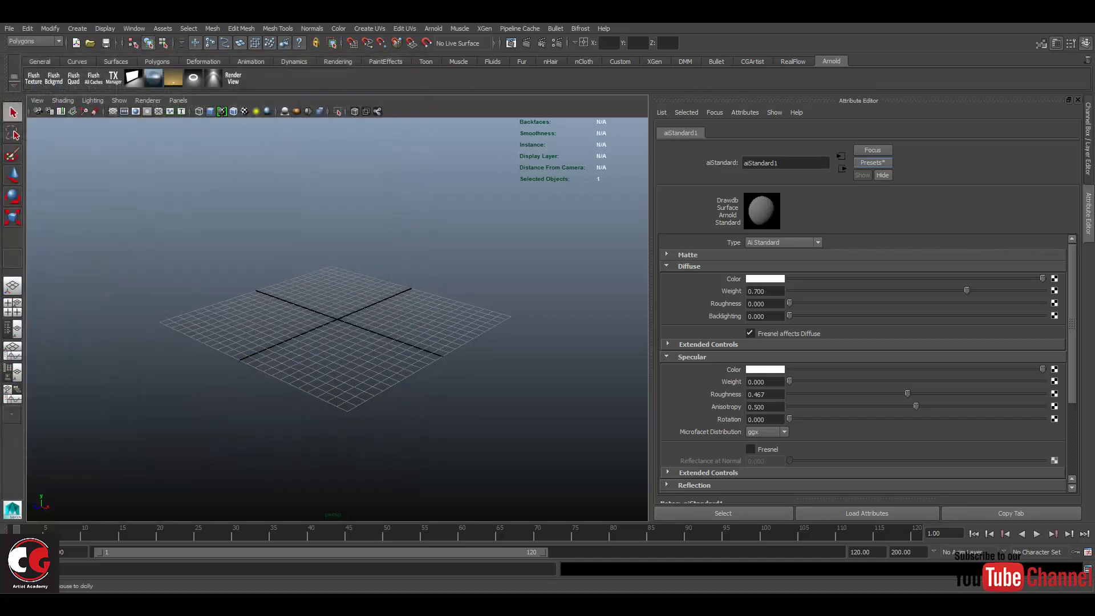
pyautogui.scroll(4, 334, 340)
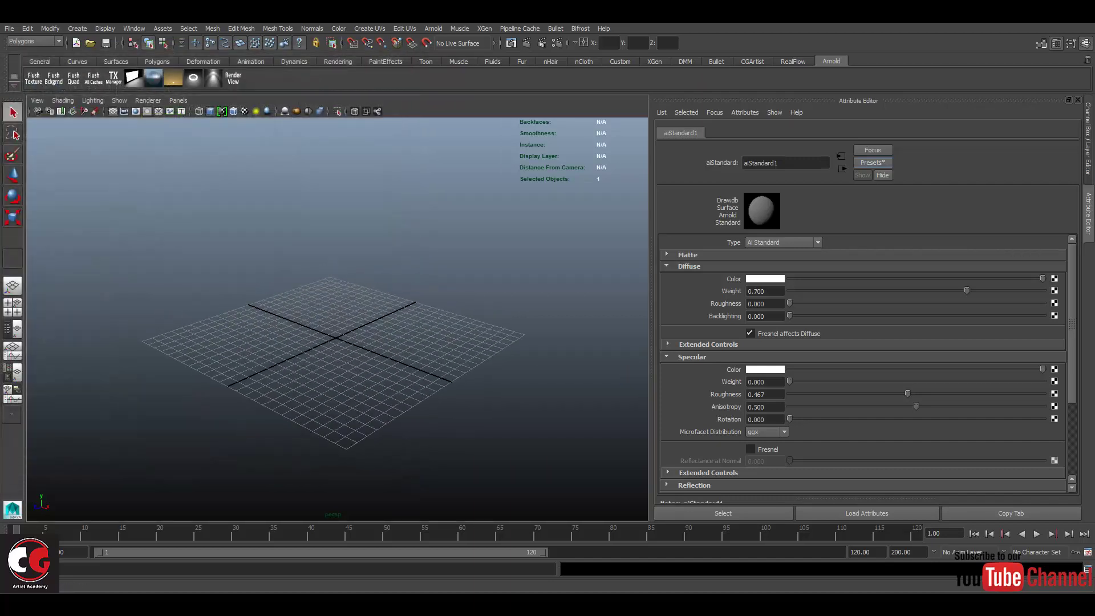
# Step: Create a polygon plane at the origin, scale it uniformly to cover the whole grid, and deselect it
pyautogui.click(157, 62)
pyautogui.click(113, 79)
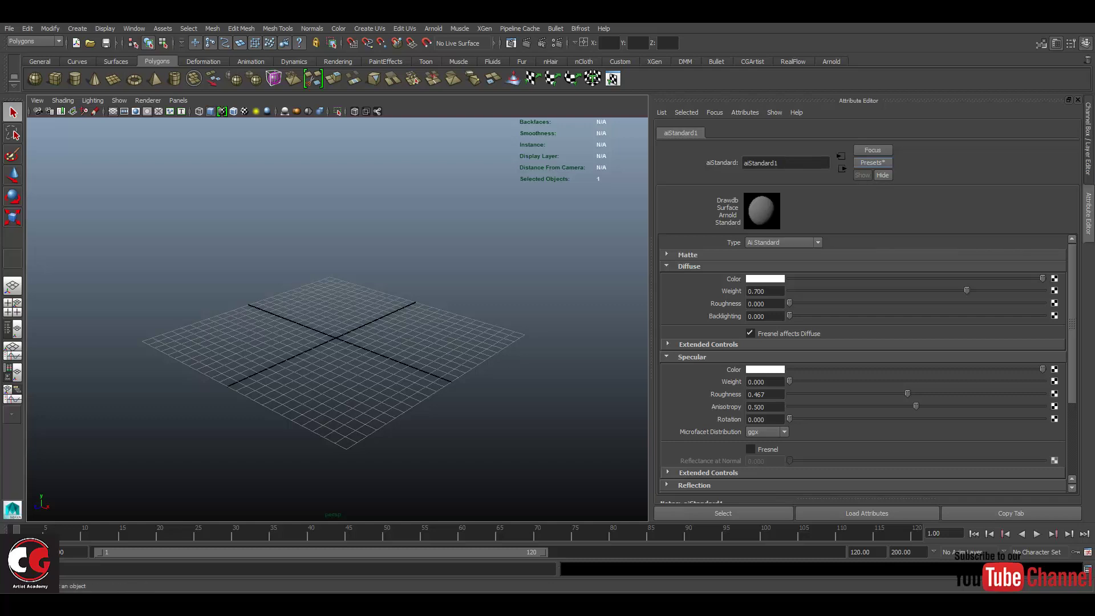
pyautogui.keyDown('alt'); pyautogui.moveTo(246, 292); pyautogui.dragTo(279, 322); pyautogui.keyUp('alt')
pyautogui.press('r')
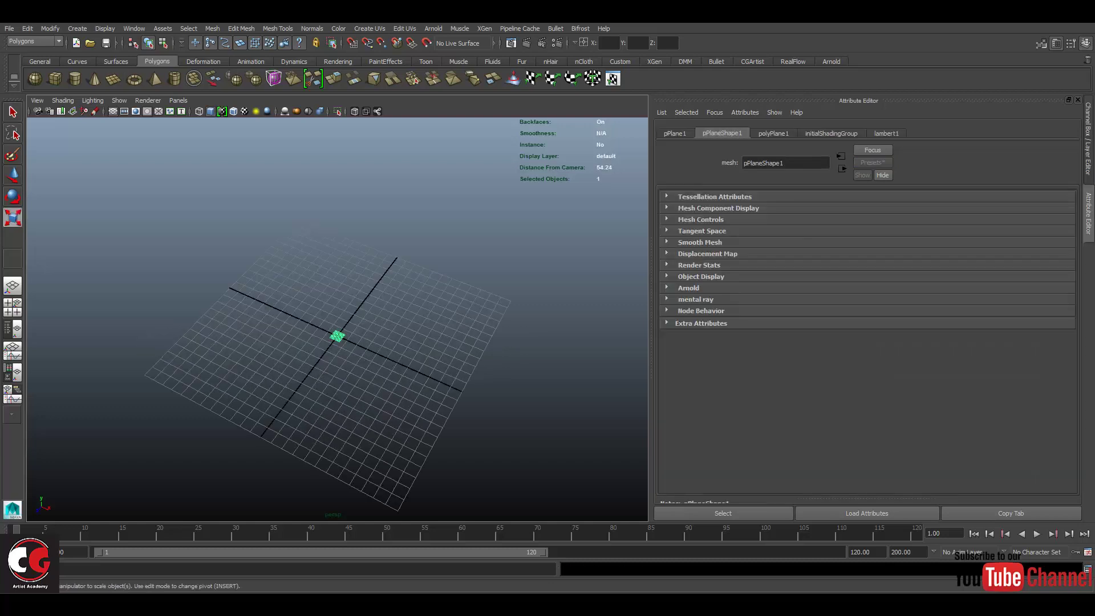
pyautogui.moveTo(338, 336); pyautogui.dragTo(528, 245)
pyautogui.click(548, 320)
pyautogui.scroll(3, 336, 319)
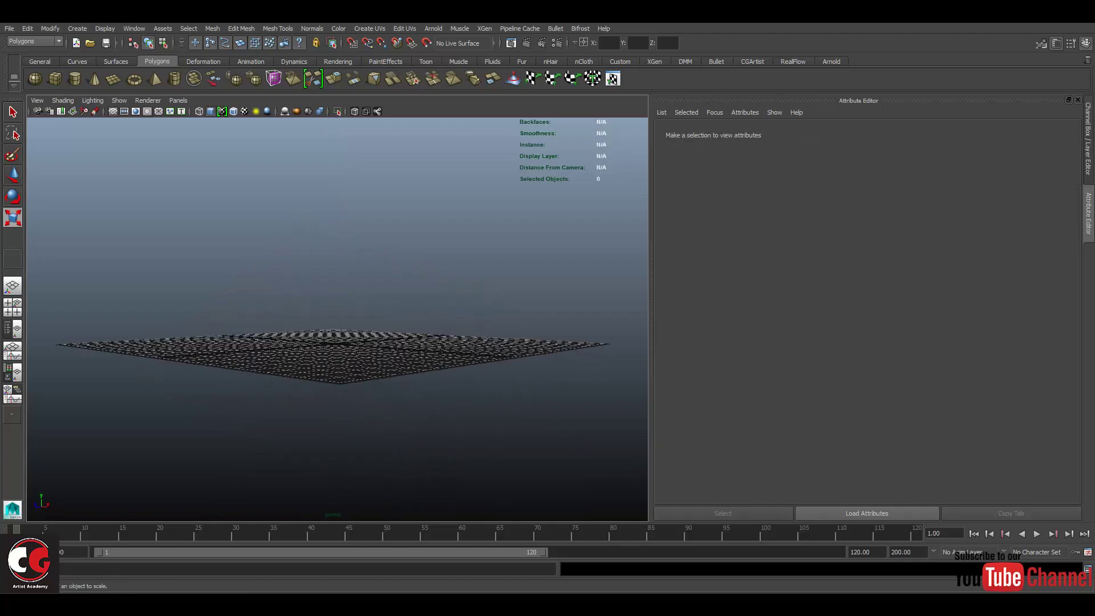
pyautogui.keyDown('alt'); pyautogui.moveTo(342, 285); pyautogui.dragTo(346, 327); pyautogui.keyUp('alt')
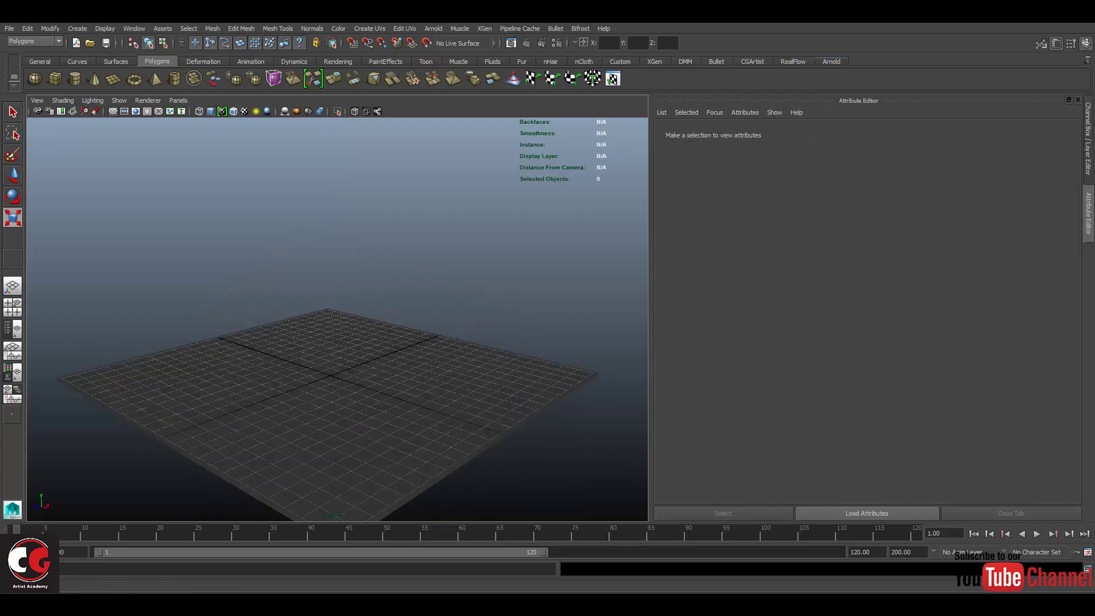
# Step: Switch back to the Arnold shelf and create an Arnold area light at the centre of the plane
pyautogui.click(831, 61)
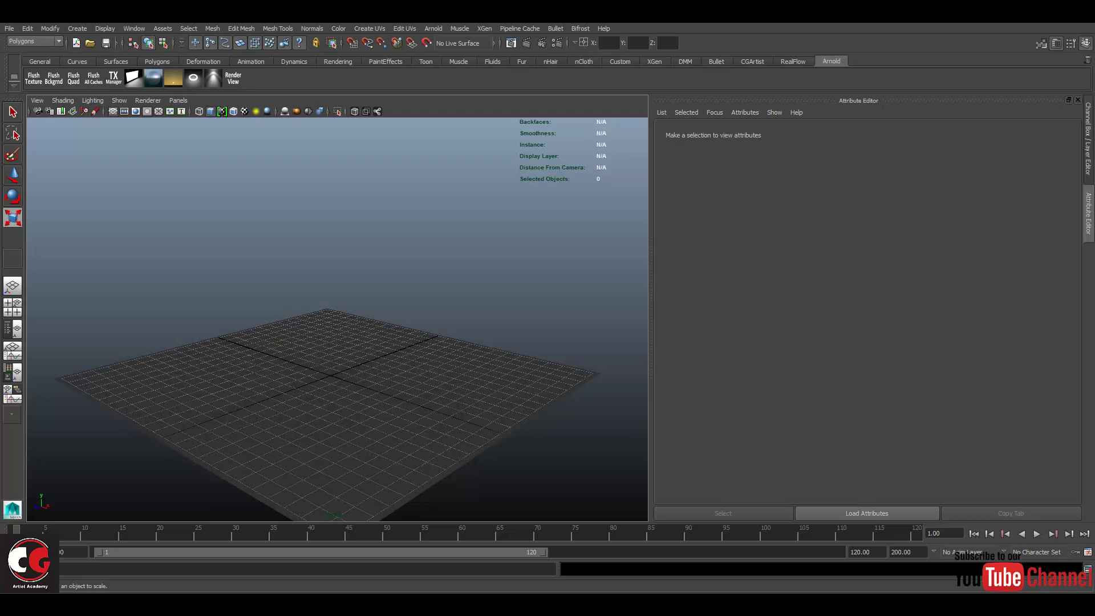
pyautogui.scroll(-3, 337, 319)
pyautogui.scroll(-2, 337, 320)
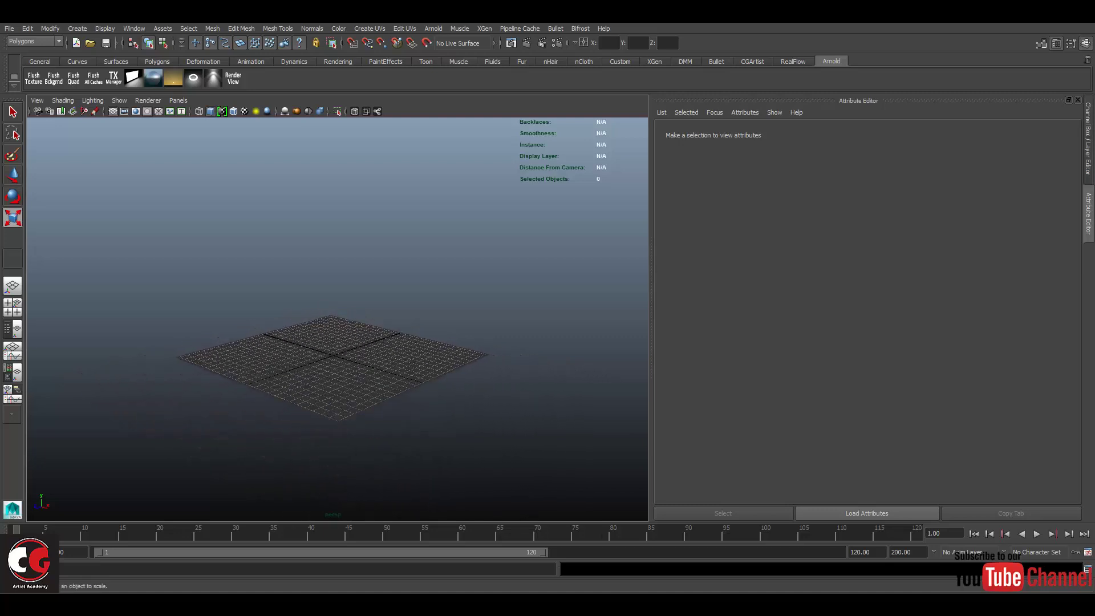
pyautogui.keyDown('alt'); pyautogui.moveTo(342, 297); pyautogui.dragTo(344, 317); pyautogui.keyUp('alt')
pyautogui.scroll(2, 336, 365)
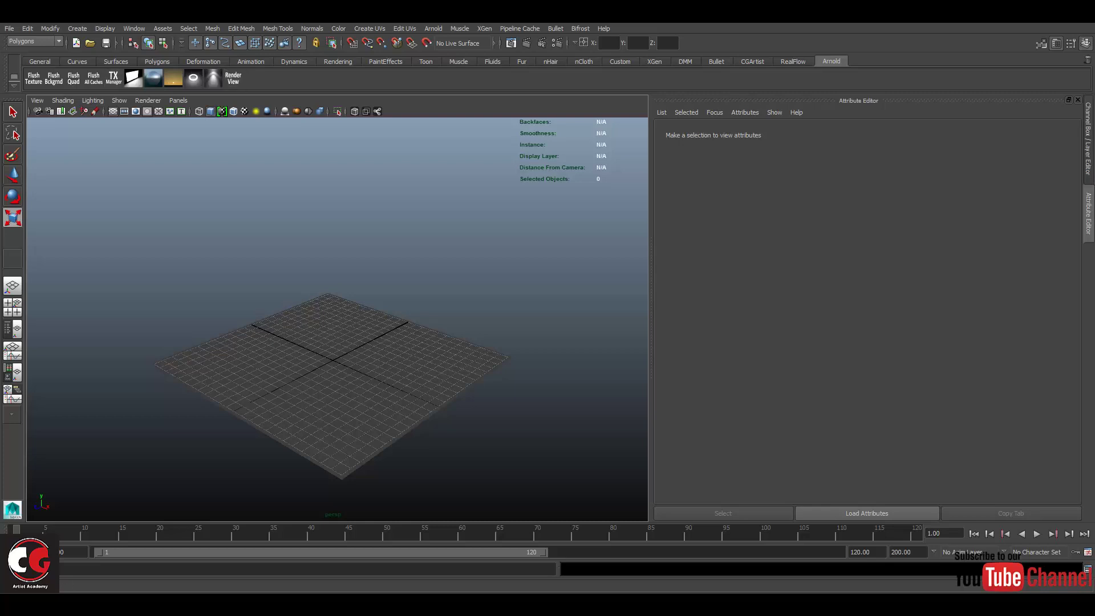
pyautogui.scroll(-2, 330, 376)
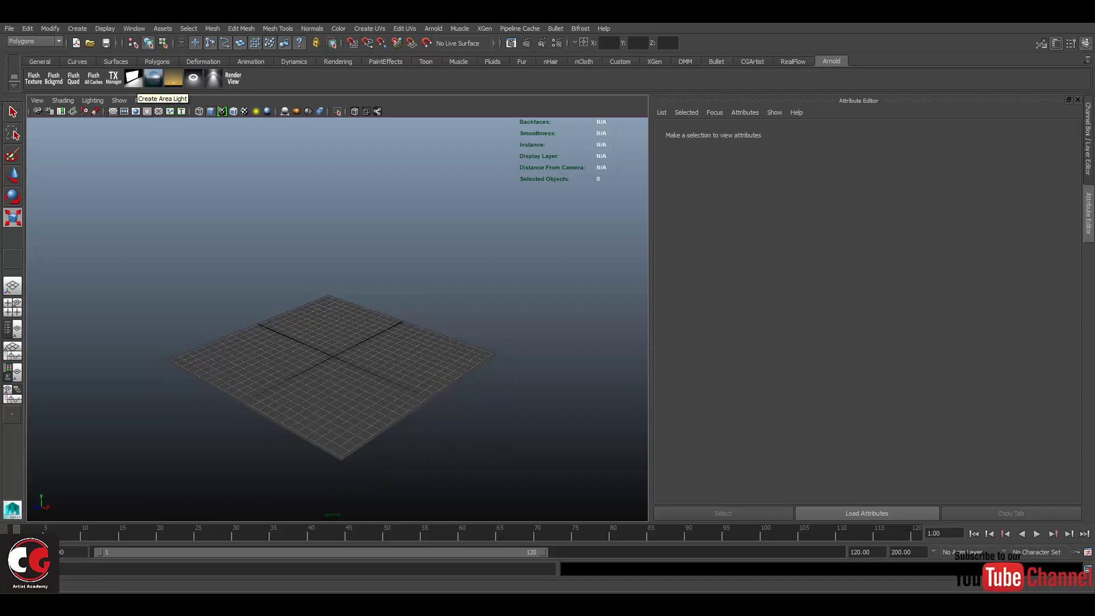
pyautogui.click(135, 79)
pyautogui.keyDown('alt'); pyautogui.moveTo(353, 325); pyautogui.dragTo(322, 319); pyautogui.keyUp('alt')
pyautogui.scroll(3, 323, 319)
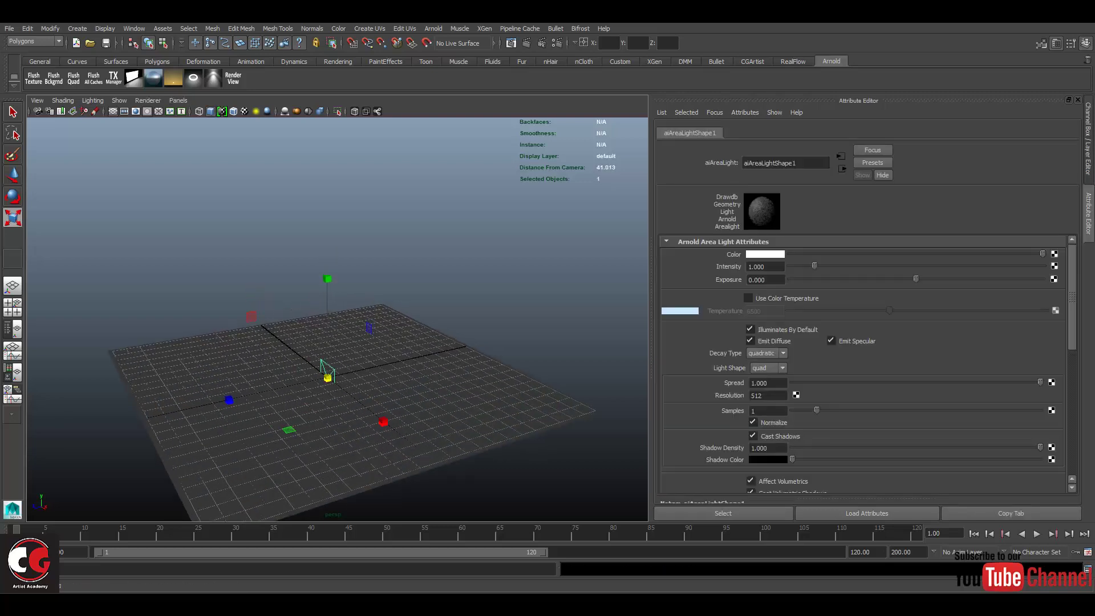
pyautogui.keyDown('alt'); pyautogui.moveTo(348, 343); pyautogui.dragTo(355, 346, button='right'); pyautogui.keyUp('alt')
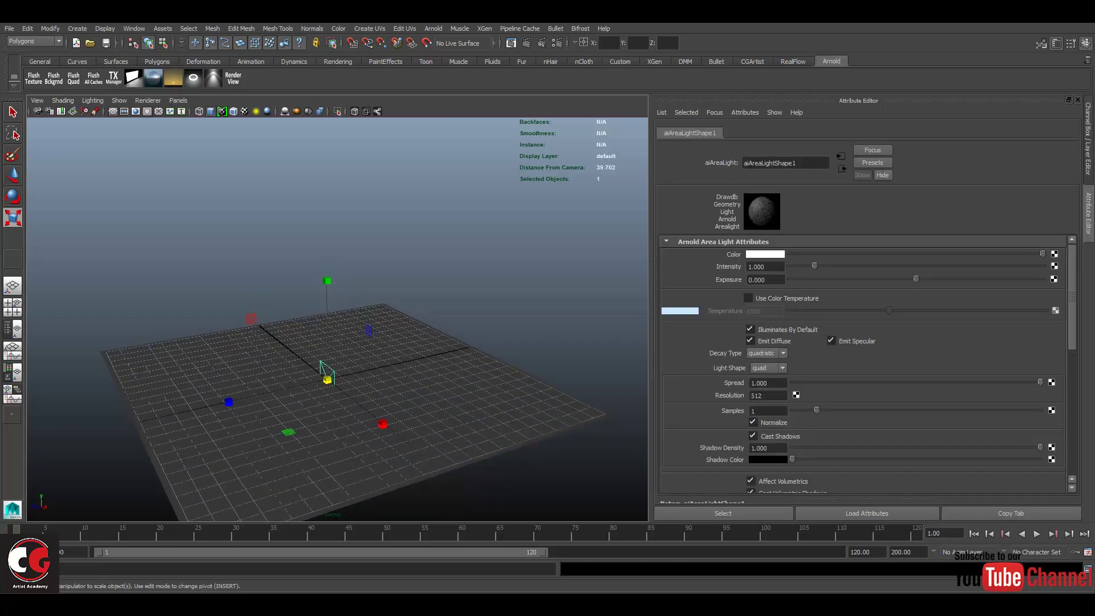
# Step: Move the area light about 11 units above the plane and about 15 units along the positive Z axis
pyautogui.press('w')
pyautogui.moveTo(326, 320); pyautogui.dragTo(327, 150)
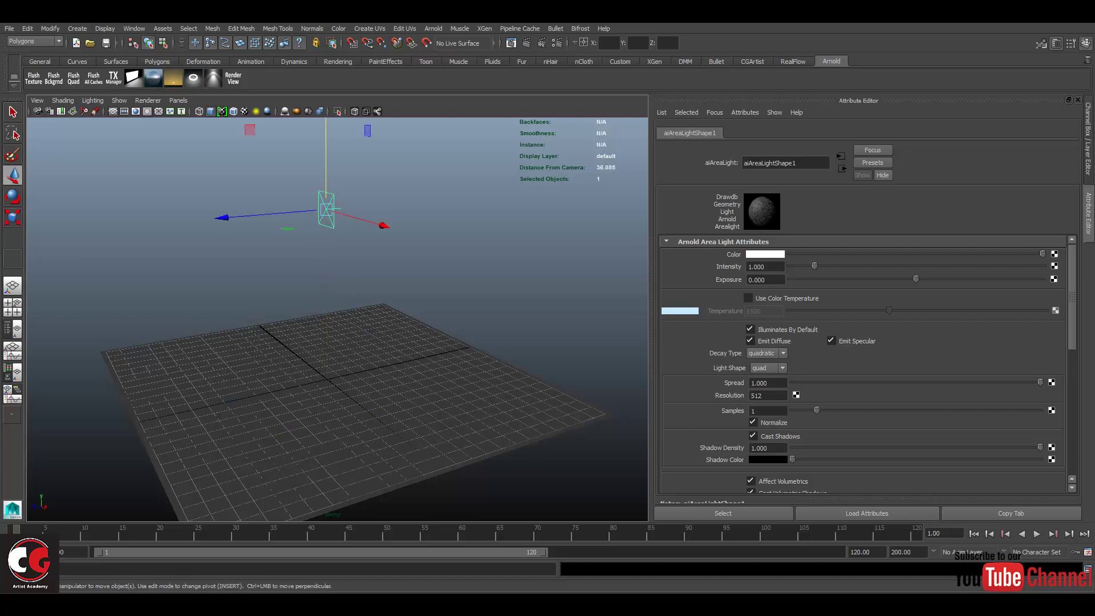
pyautogui.scroll(-8, 337, 319)
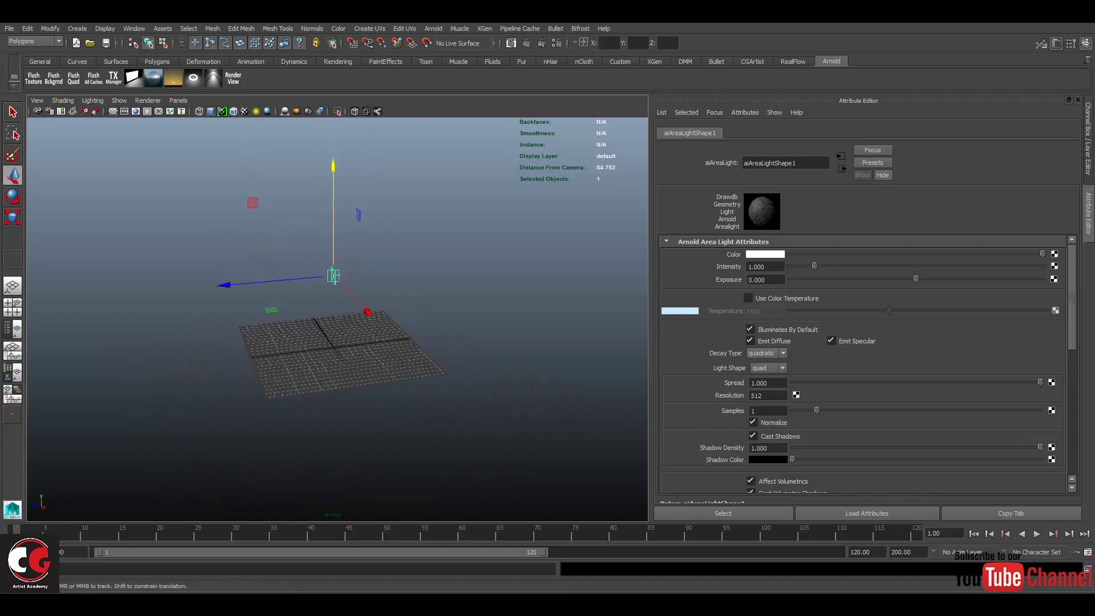
pyautogui.moveTo(273, 326); pyautogui.dragTo(158, 327)
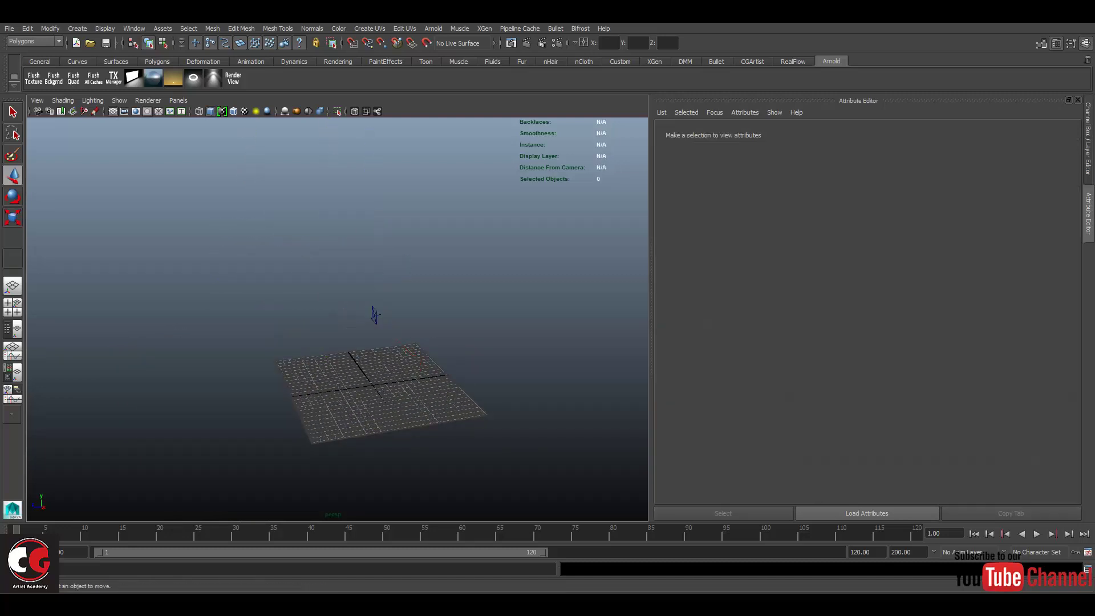
pyautogui.click(375, 314)
pyautogui.moveTo(267, 322); pyautogui.dragTo(162, 341)
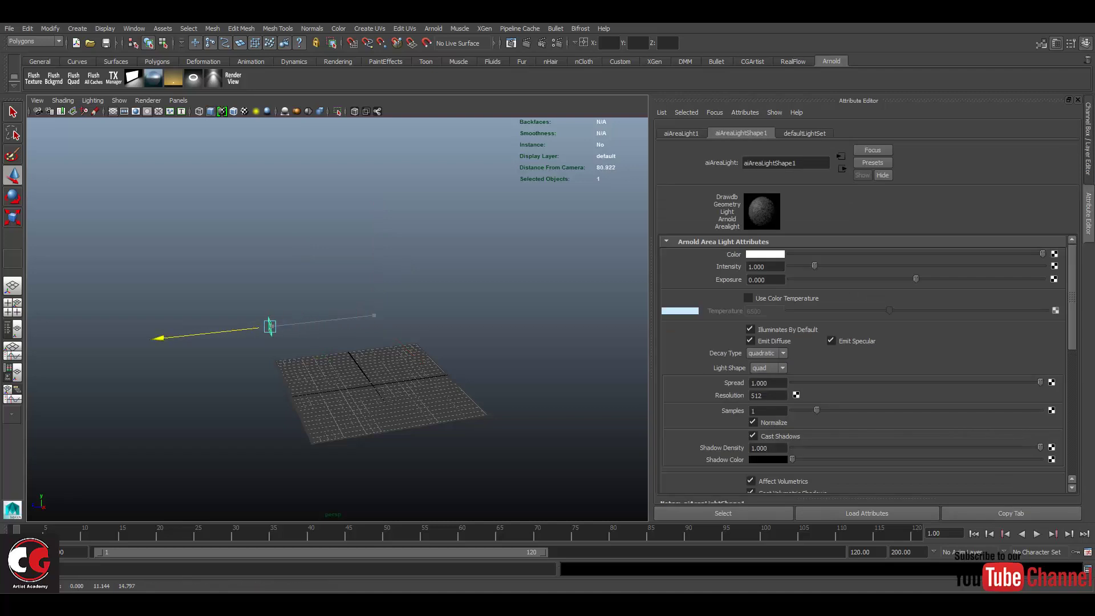
# Step: Scale the area light up uniformly to several times its original size
pyautogui.keyDown('alt'); pyautogui.moveTo(337, 297); pyautogui.dragTo(400, 291); pyautogui.keyUp('alt')
pyautogui.press('r')
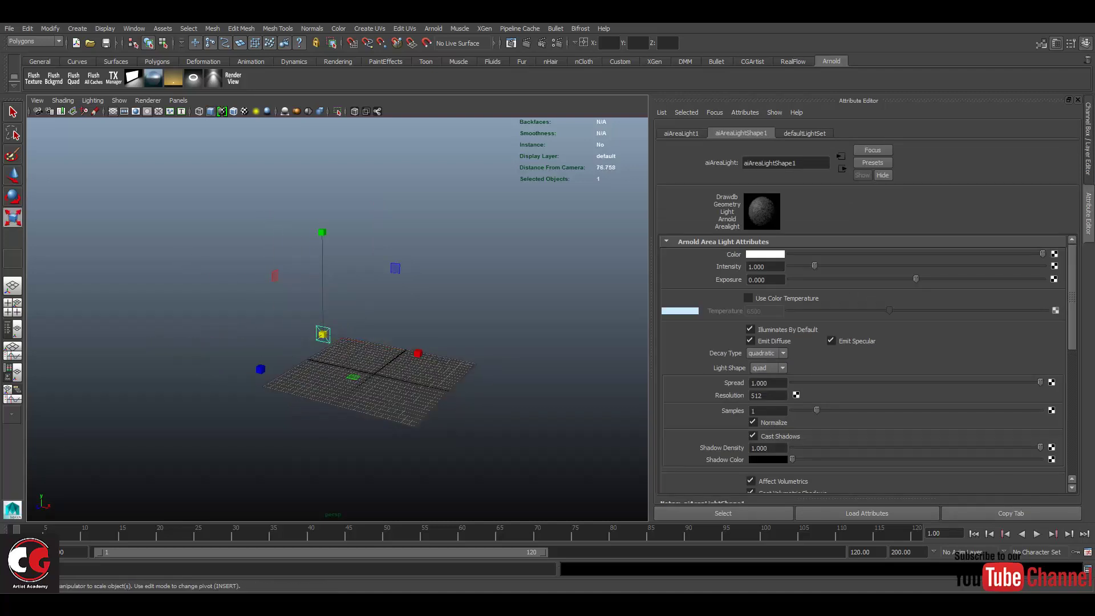
pyautogui.moveTo(323, 334); pyautogui.dragTo(342, 297)
# Step: Rotate the enlarged area light so that it tilts down toward the plane
pyautogui.scroll(-3, 342, 314)
pyautogui.press('e')
pyautogui.moveTo(231, 227); pyautogui.dragTo(279, 215)
pyautogui.hotkey('alt', 'space')
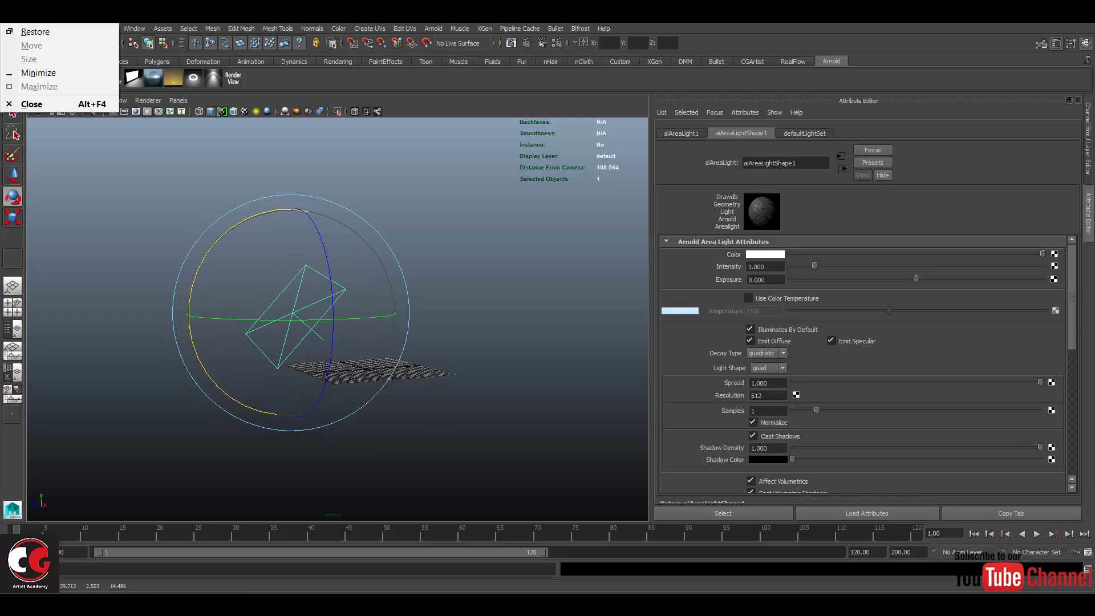
pyautogui.press('Escape')
pyautogui.scroll(-3, 285, 257)
pyautogui.keyDown('alt'); pyautogui.moveTo(285, 256); pyautogui.dragTo(331, 283); pyautogui.keyUp('alt')
# Step: Raise the tilted area light a little higher above the plane along the vertical axis
pyautogui.press('w')
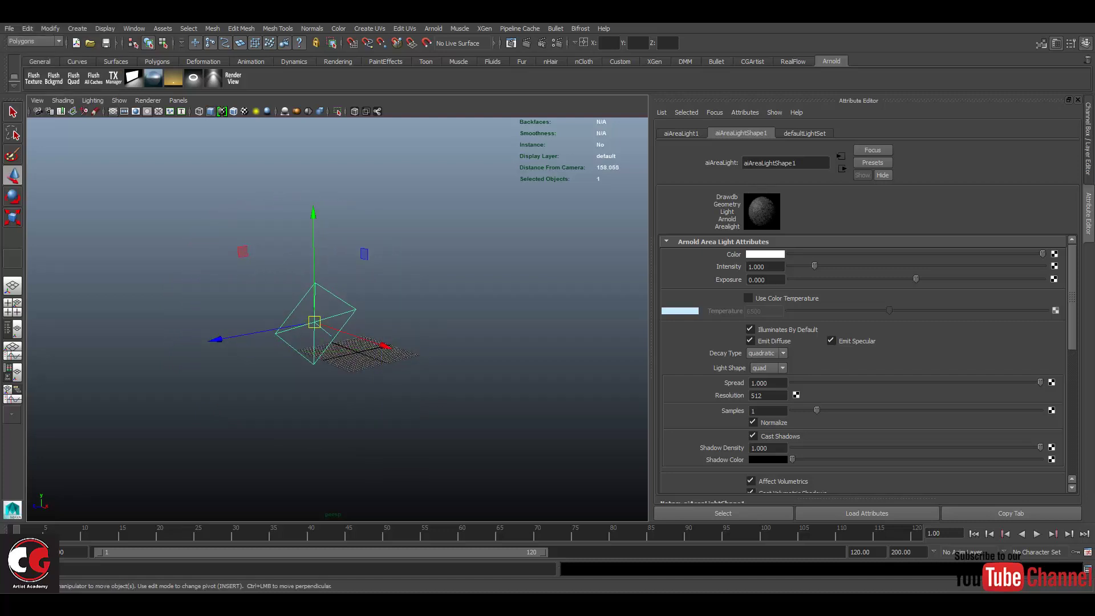
pyautogui.moveTo(313, 218); pyautogui.dragTo(313, 189)
pyautogui.keyDown('alt'); pyautogui.moveTo(319, 285); pyautogui.dragTo(371, 325); pyautogui.keyUp('alt')
pyautogui.scroll(3, 342, 314)
pyautogui.scroll(2, 370, 285)
pyautogui.scroll(-3, 371, 320)
pyautogui.scroll(5, 342, 286)
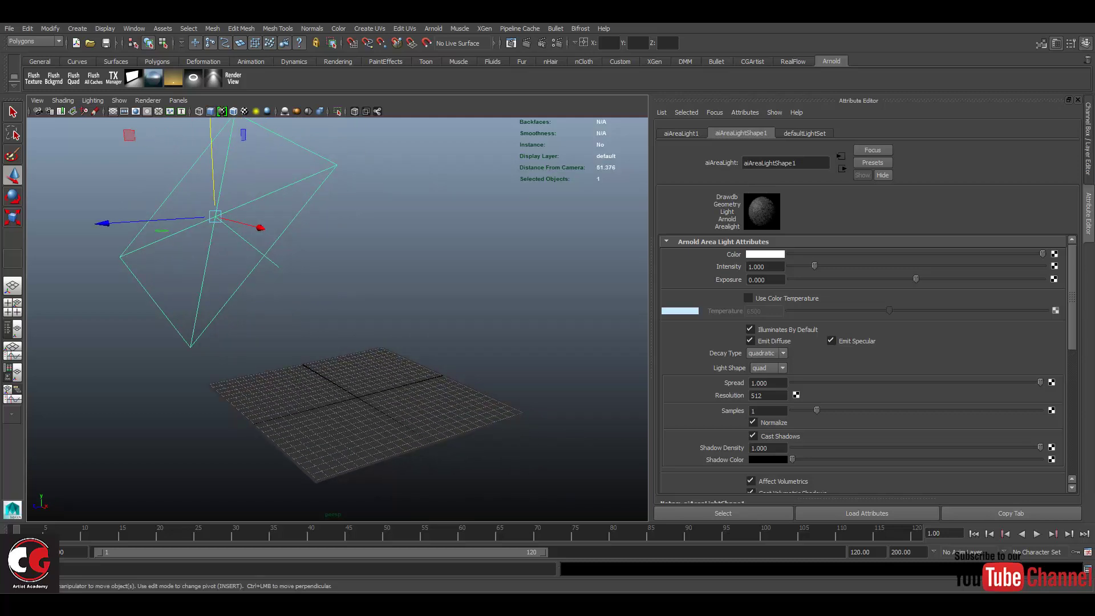
# Step: Render the plane from the perspective camera in the Arnold Render View, switch its display from alpha to colour, and close it
pyautogui.moveTo(342, 285)
pyautogui.keyDown('alt'); pyautogui.mouseDown()
pyautogui.moveTo(342, 304)
pyautogui.moveTo(329, 301)
pyautogui.mouseUp(); pyautogui.keyUp('alt')
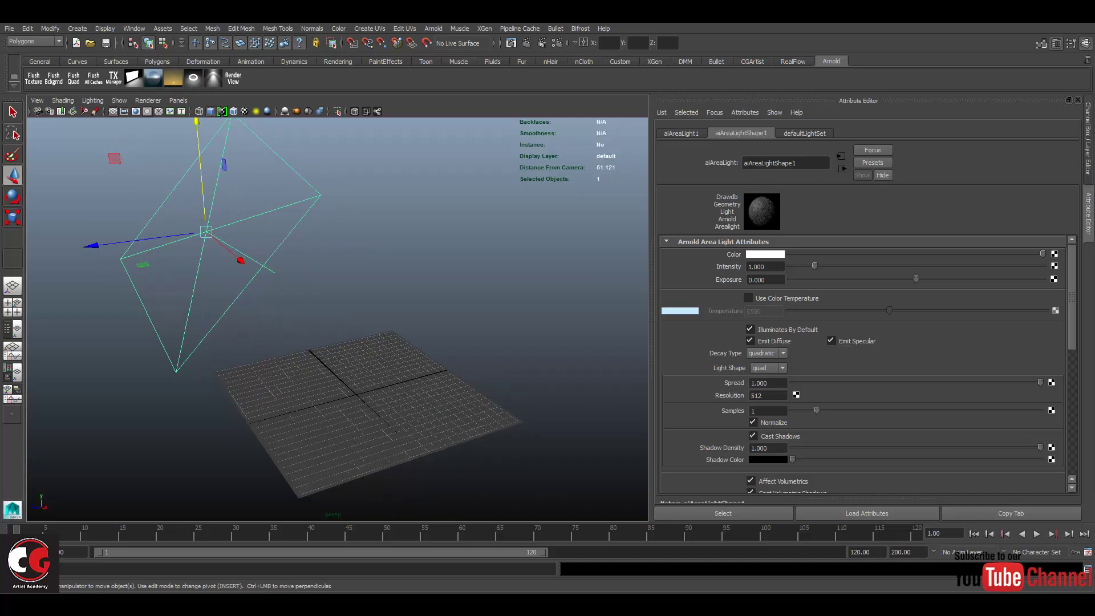
pyautogui.scroll(5, 342, 286)
pyautogui.scroll(-3, 342, 285)
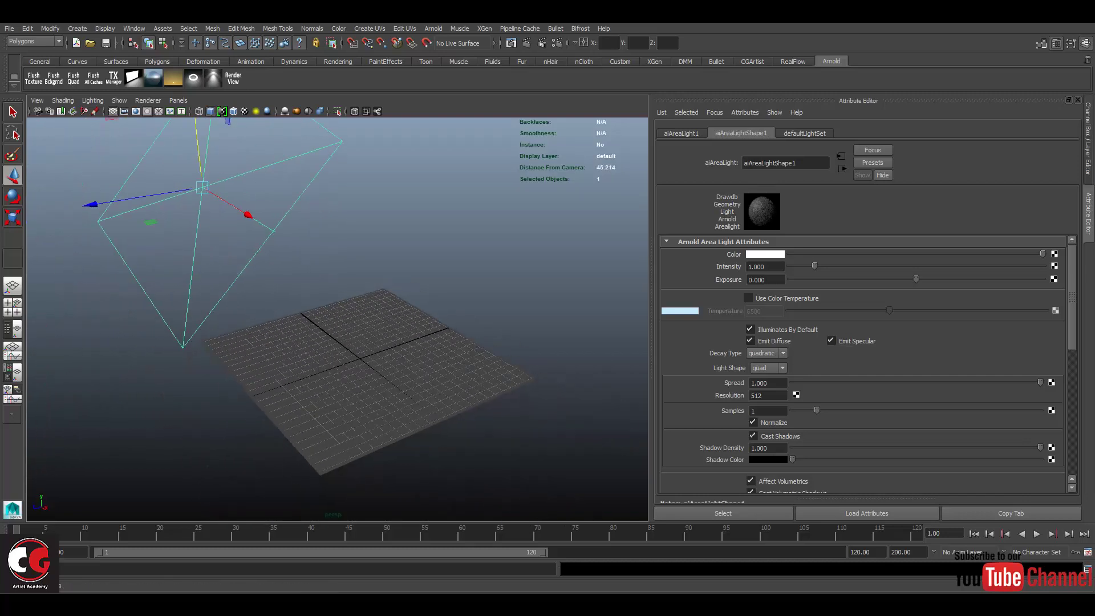
pyautogui.keyDown('alt'); pyautogui.moveTo(342, 285); pyautogui.dragTo(331, 296); pyautogui.keyUp('alt')
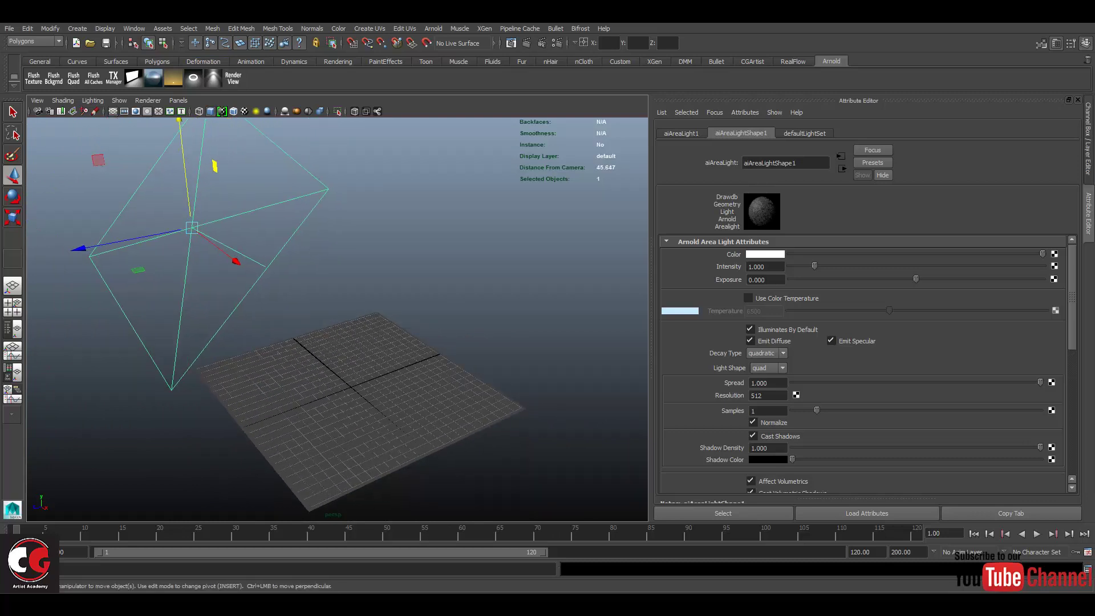
pyautogui.click(233, 78)
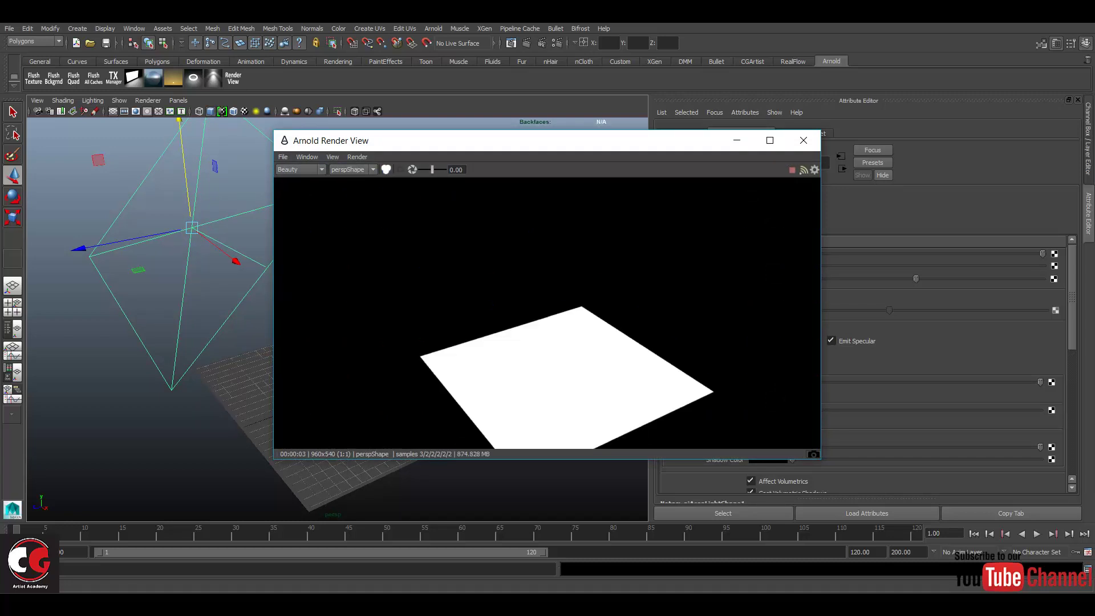
pyautogui.click(386, 169)
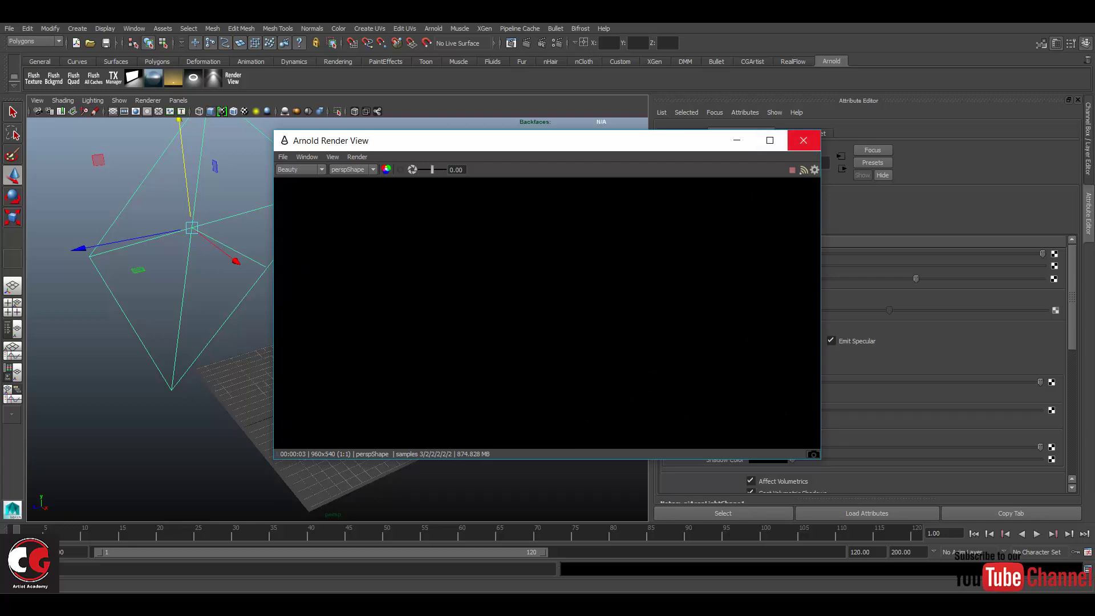
pyautogui.click(803, 140)
pyautogui.keyDown('alt'); pyautogui.moveTo(338, 319); pyautogui.dragTo(326, 337, button='middle'); pyautogui.keyUp('alt')
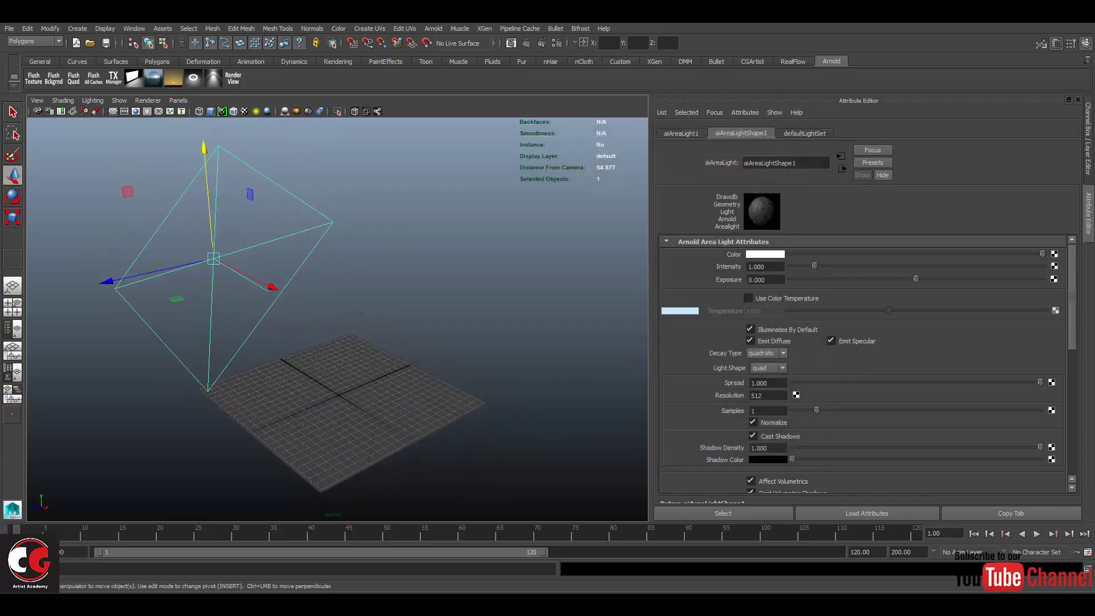
pyautogui.moveTo(325, 337)
pyautogui.keyDown('alt'); pyautogui.mouseDown()
pyautogui.moveTo(348, 336)
pyautogui.moveTo(334, 337)
pyautogui.mouseUp(); pyautogui.keyUp('alt')
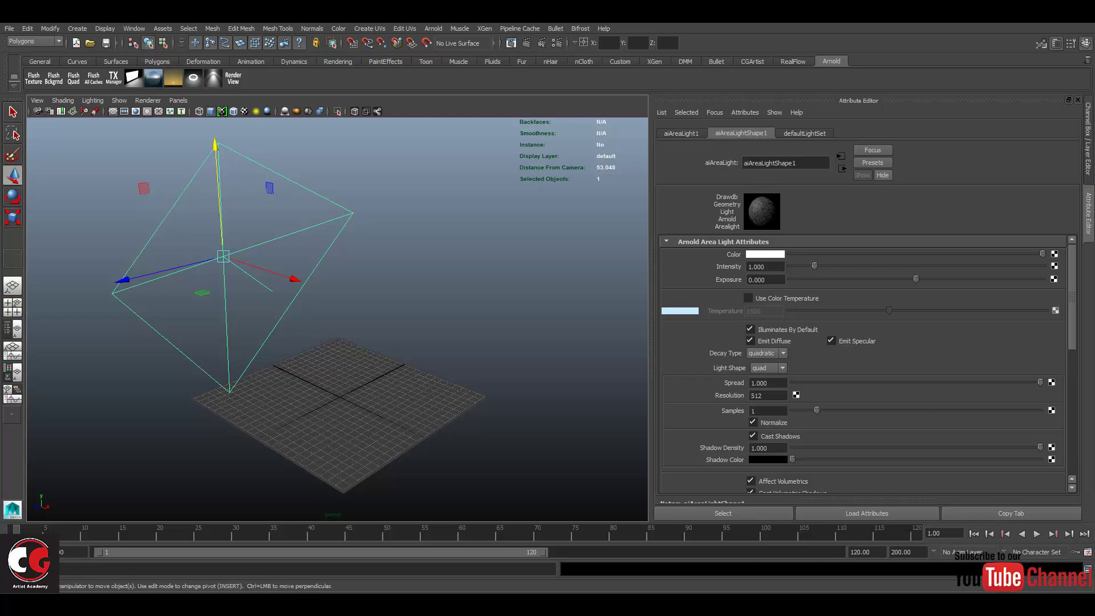
pyautogui.keyDown('alt'); pyautogui.moveTo(334, 336); pyautogui.dragTo(305, 337); pyautogui.keyUp('alt')
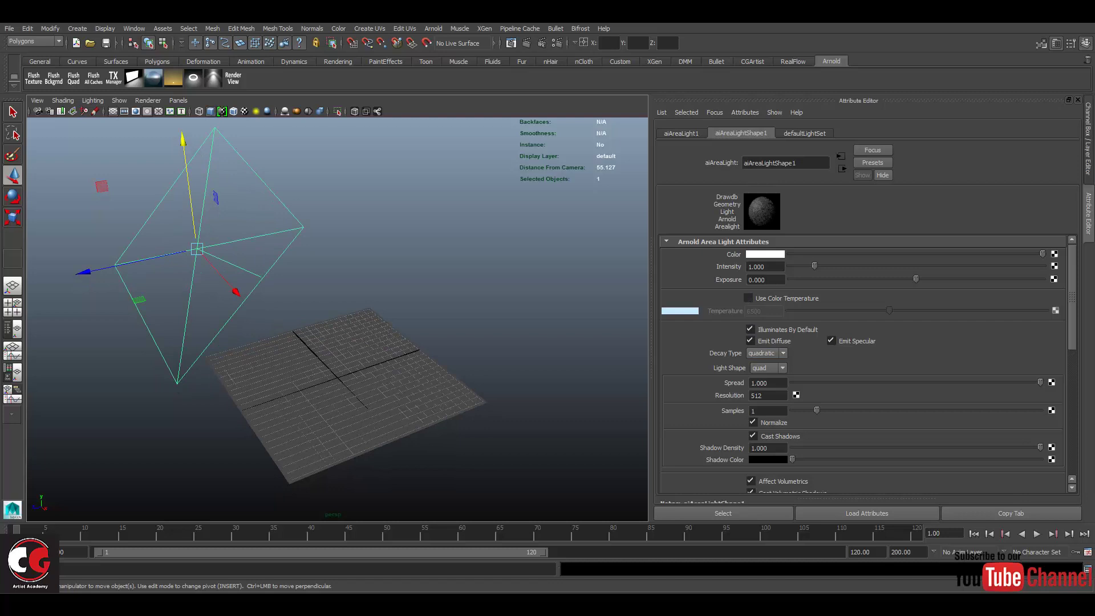
# Step: Set the area light's exposure to 5, render the plane from the perspective camera in the Arnold Render View, and close it
pyautogui.click(765, 280)
pyautogui.write('5')
pyautogui.press('Return')
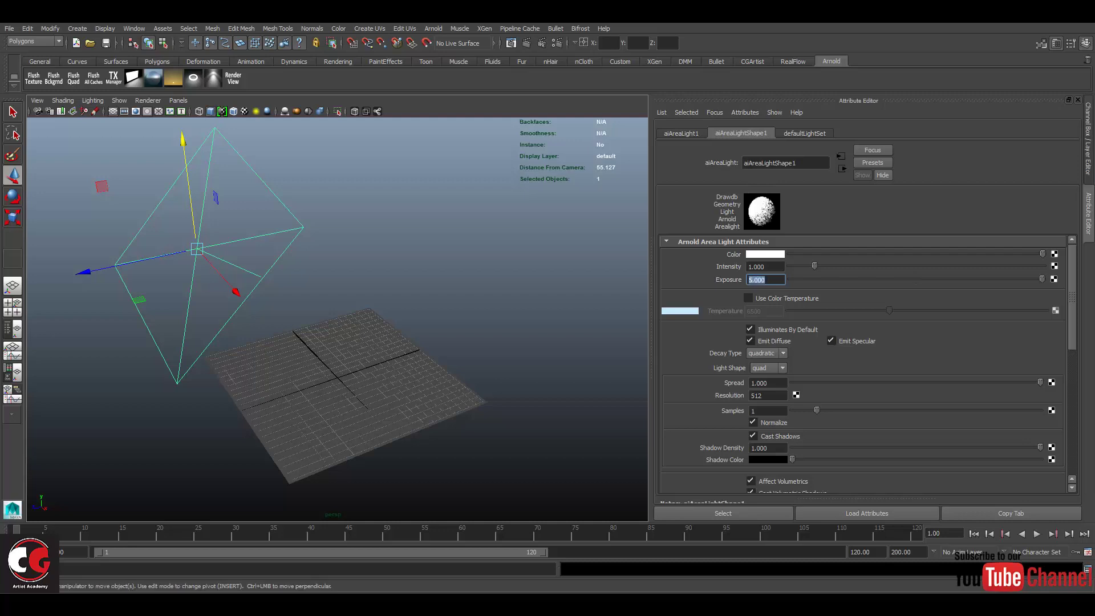
pyautogui.keyDown('alt'); pyautogui.moveTo(342, 320); pyautogui.dragTo(365, 315); pyautogui.keyUp('alt')
pyautogui.click(234, 78)
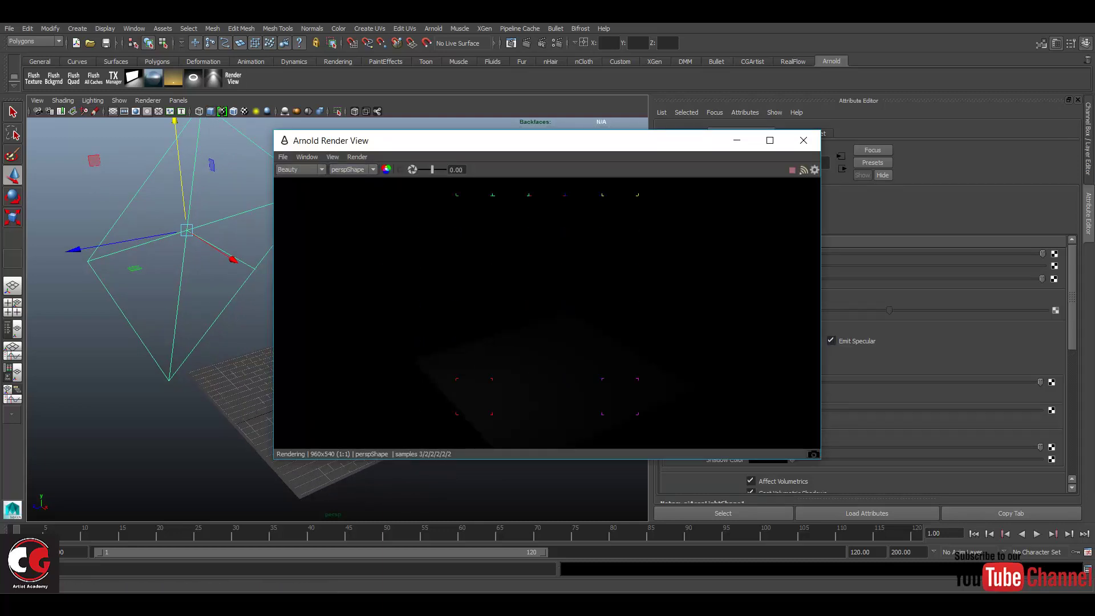
pyautogui.click(352, 169)
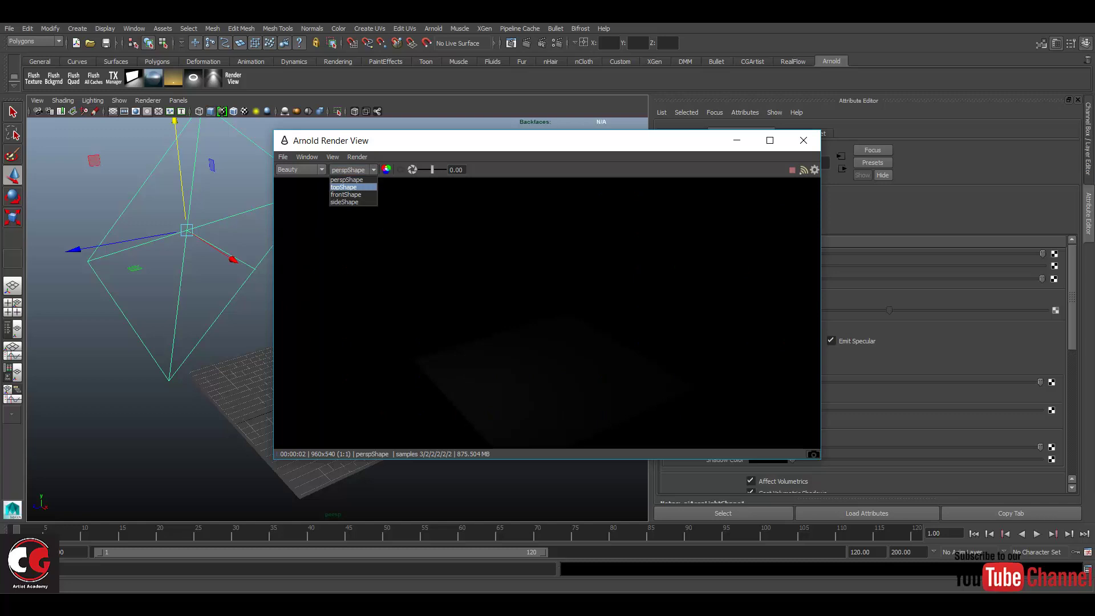
pyautogui.click(346, 179)
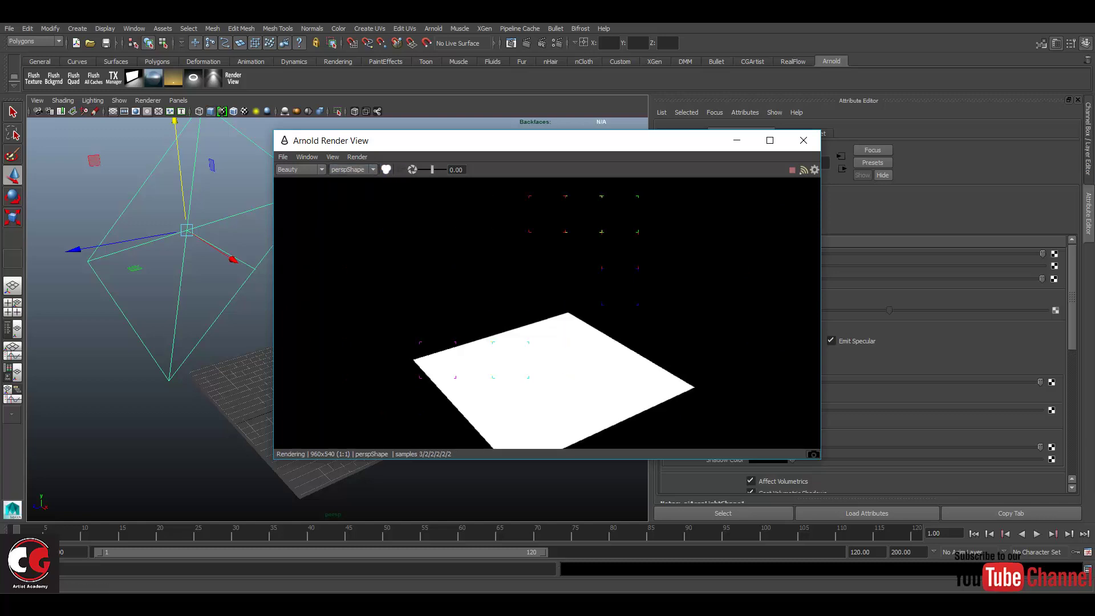
pyautogui.click(804, 140)
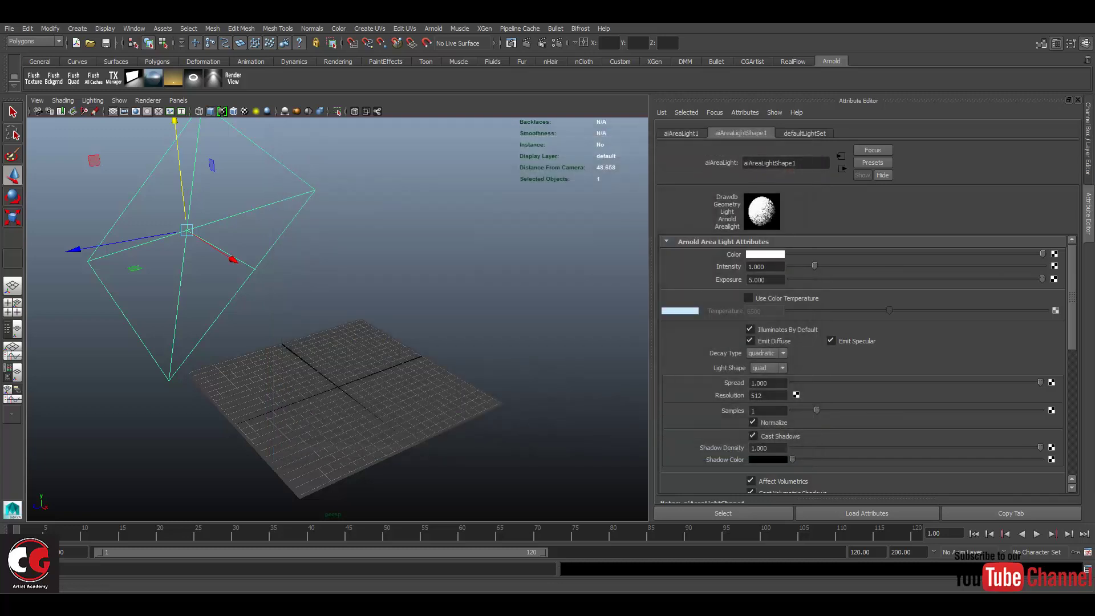
# Step: Compare the area light's exposure at 10, 15 and finally 8 in the Arnold Render View, keeping its window clear of the light attributes
pyautogui.write('10')
pyautogui.press('Return')
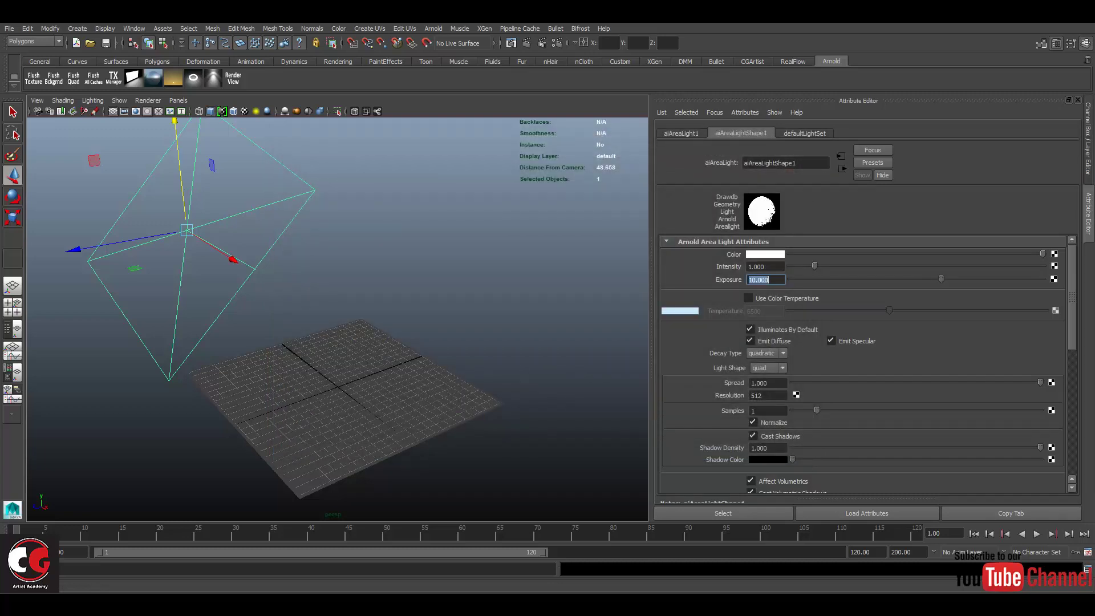
pyautogui.click(233, 78)
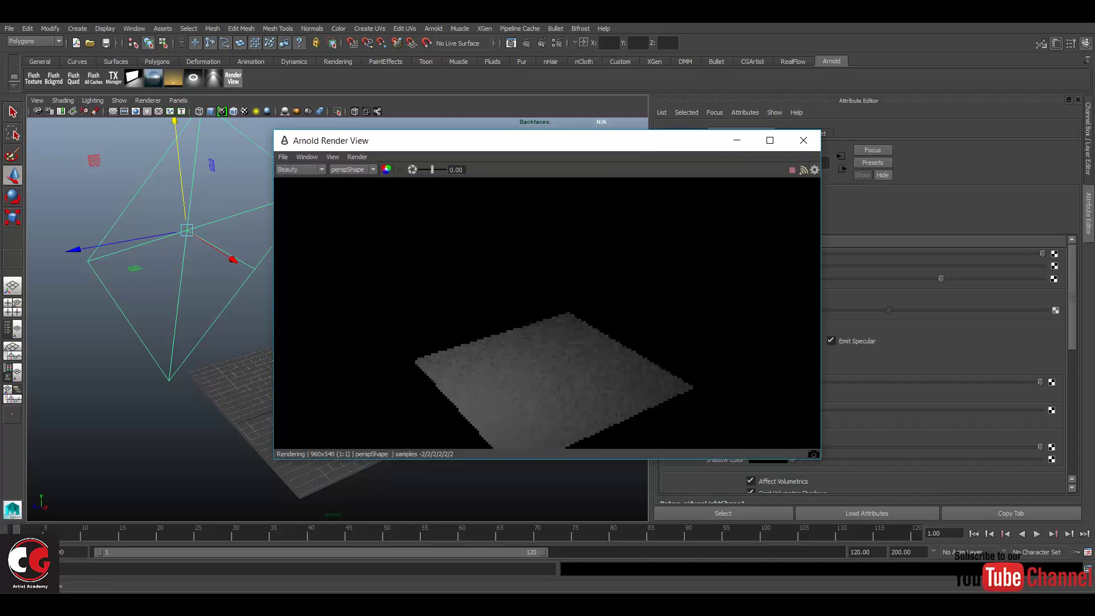
pyautogui.moveTo(428, 140); pyautogui.dragTo(243, 103)
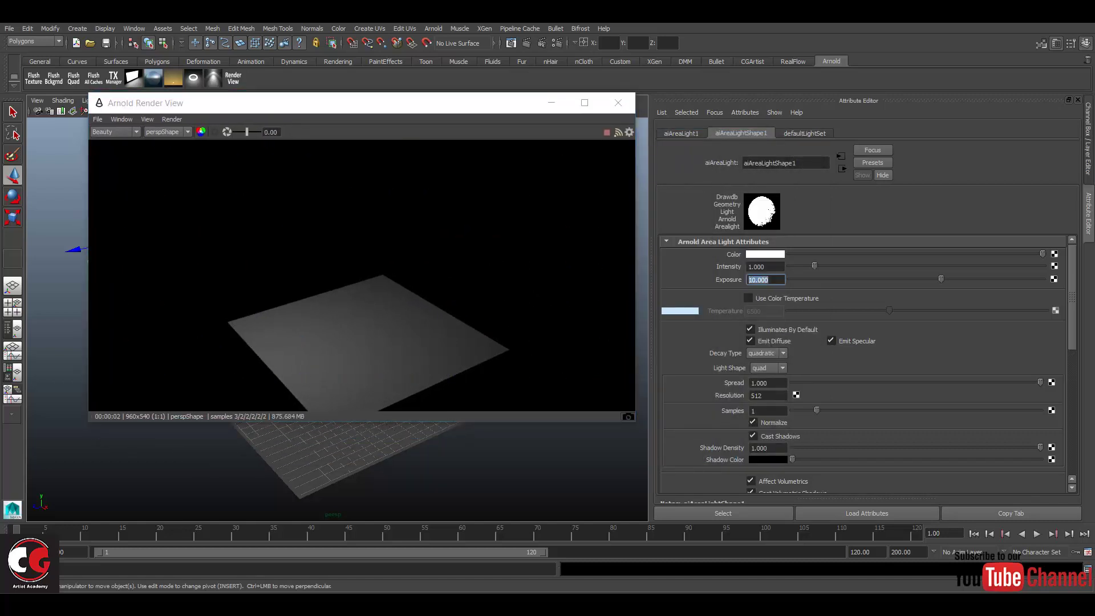
pyautogui.write('15')
pyautogui.press('Return')
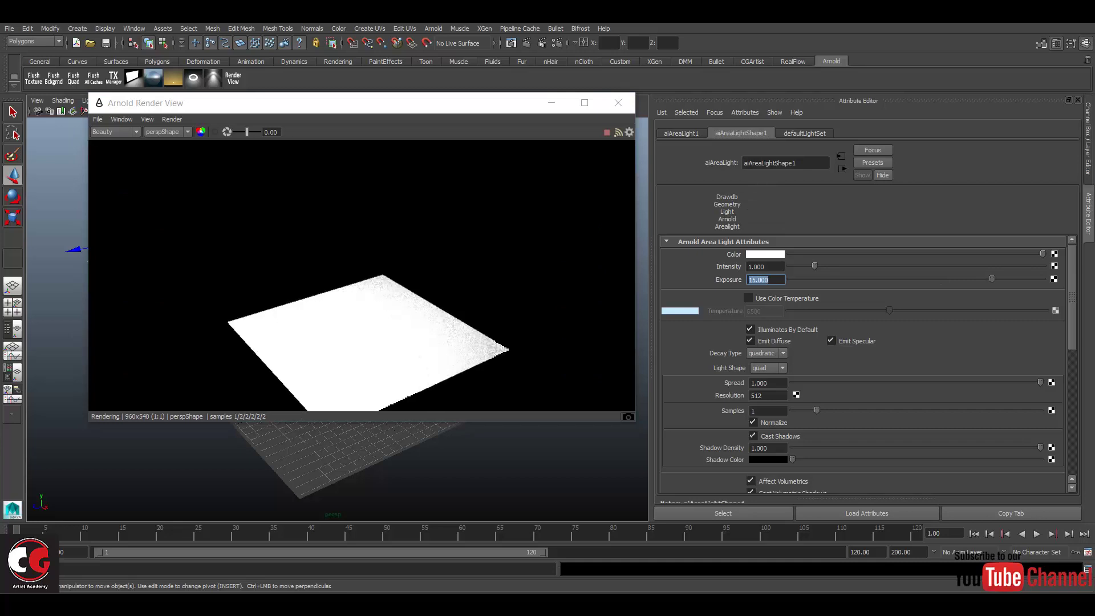
pyautogui.write('8')
pyautogui.press('Return')
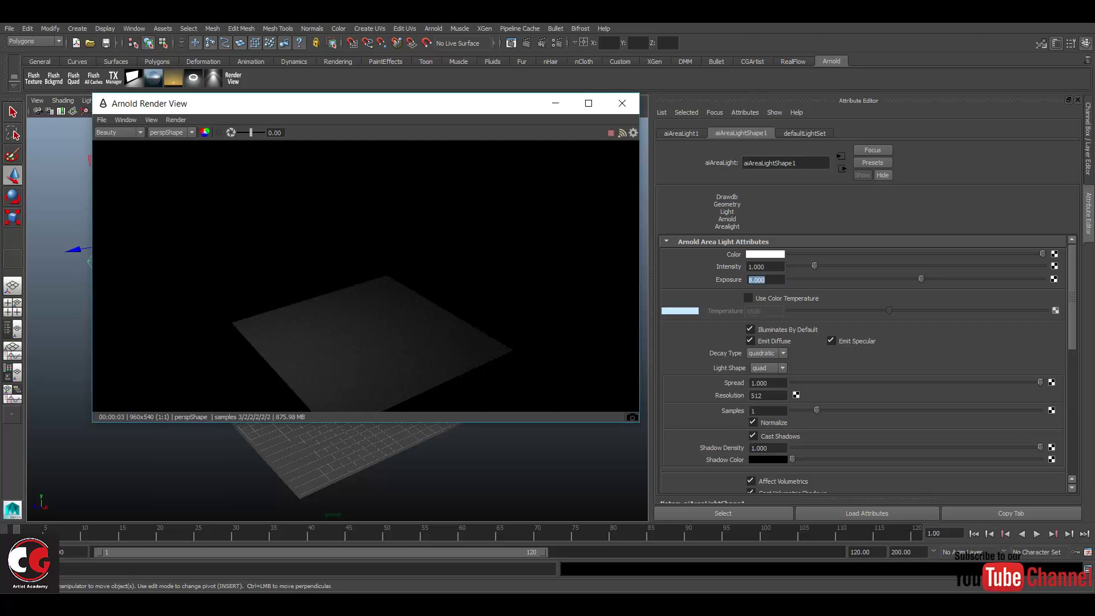
pyautogui.moveTo(343, 103); pyautogui.dragTo(383, 109)
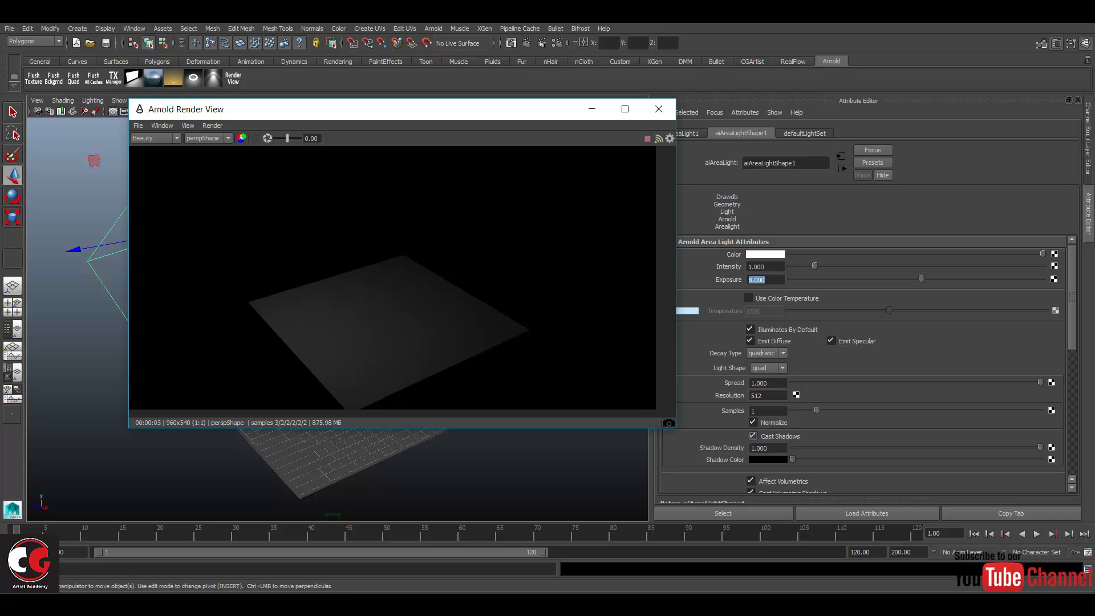
# Step: Set the area light's samples to 3 and close the Arnold Render View
pyautogui.click(768, 411)
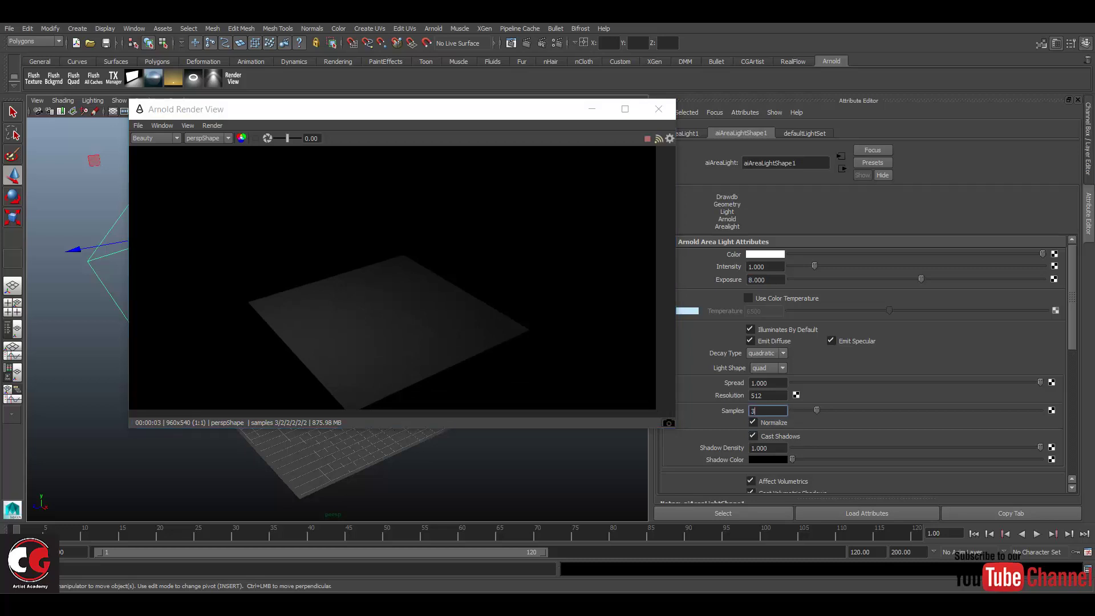
pyautogui.press('Return')
pyautogui.click(658, 108)
pyautogui.keyDown('alt'); pyautogui.moveTo(365, 319); pyautogui.dragTo(344, 296); pyautogui.keyUp('alt')
pyautogui.scroll(-3, 337, 320)
pyautogui.scroll(3, 346, 283)
# Step: Switch Maya's Render View to Arnold Renderer, render the current frame there, and close the window
pyautogui.click(511, 43)
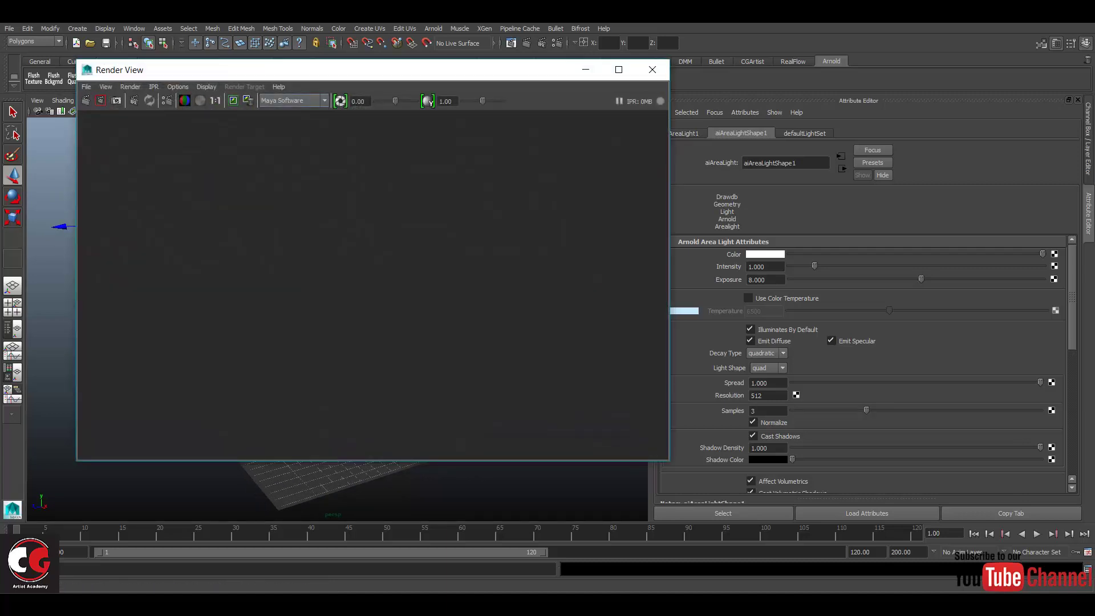
pyautogui.click(294, 101)
pyautogui.click(282, 157)
pyautogui.click(86, 101)
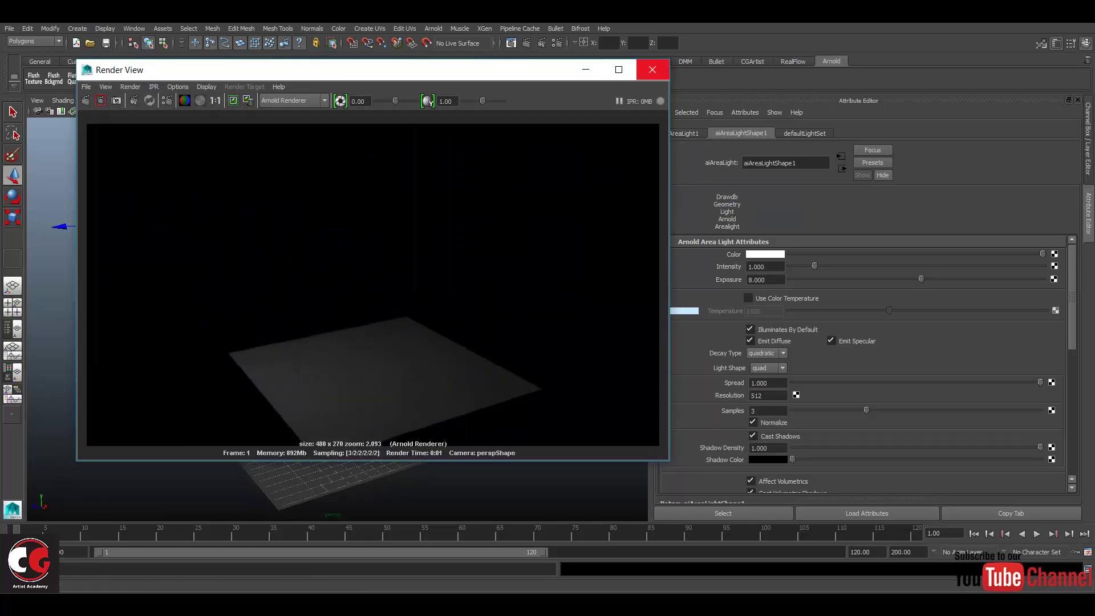
pyautogui.click(653, 70)
# Step: Render the area-lit plane again in the Arnold Render View from a more distant view, and close it
pyautogui.keyDown('alt'); pyautogui.moveTo(320, 256); pyautogui.dragTo(351, 257); pyautogui.keyUp('alt')
pyautogui.scroll(-3, 337, 257)
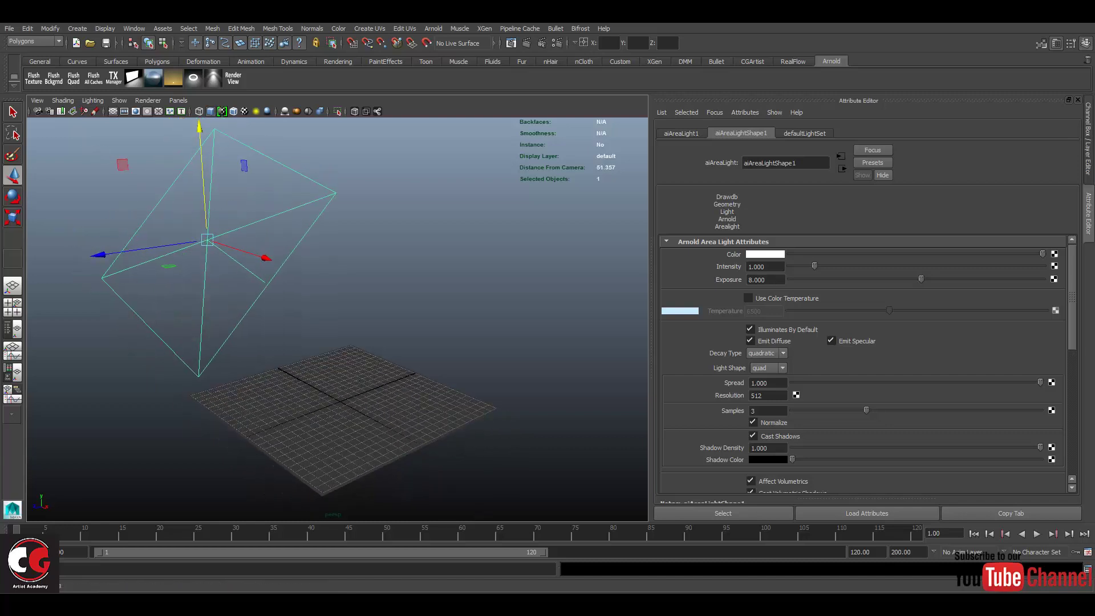
pyautogui.click(234, 79)
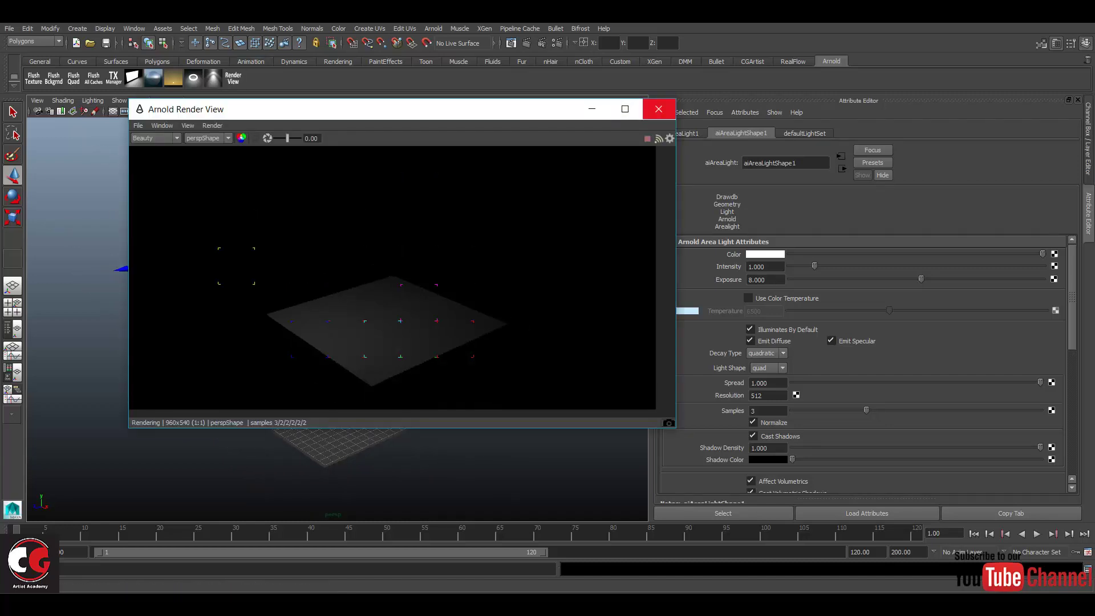
pyautogui.click(658, 108)
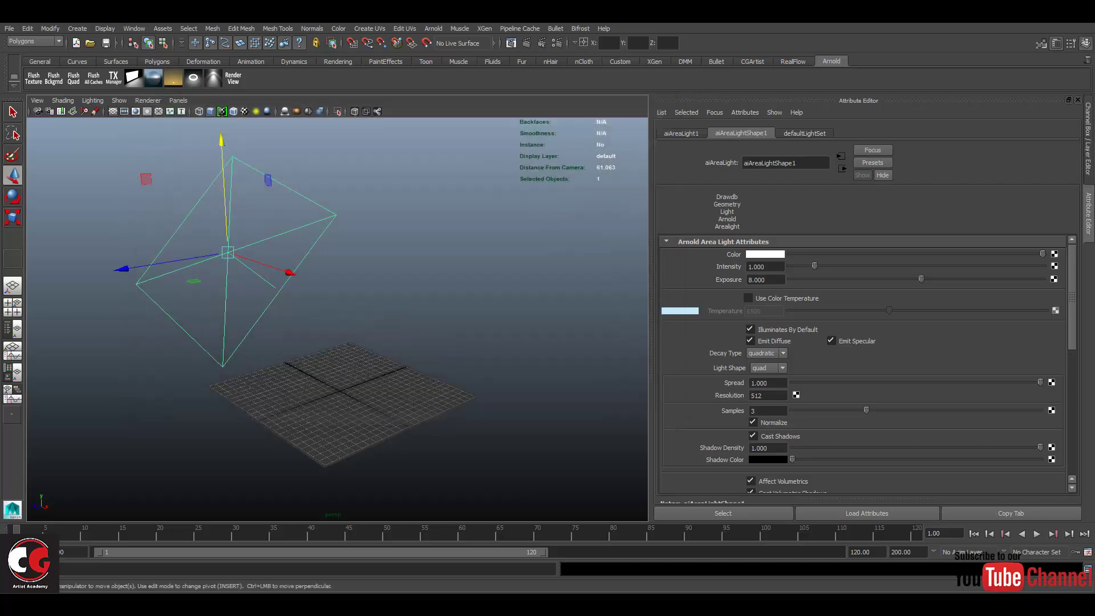
# Step: Delete the area light from the scene
pyautogui.keyDown('alt'); pyautogui.moveTo(400, 273); pyautogui.dragTo(410, 280); pyautogui.keyUp('alt')
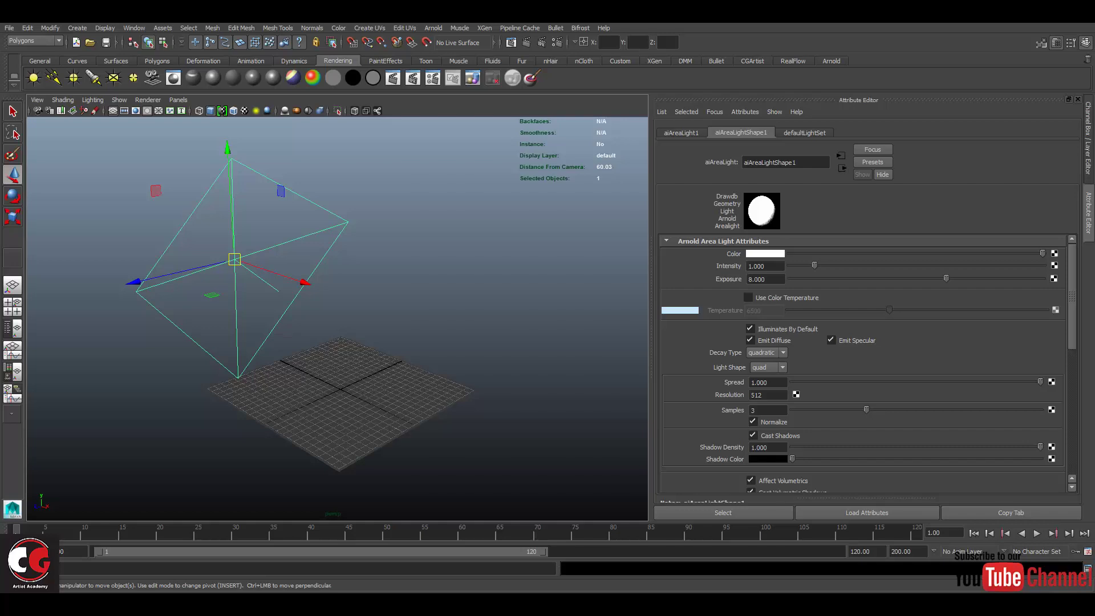
pyautogui.moveTo(441, 203); pyautogui.dragTo(252, 248)
pyautogui.press('Delete')
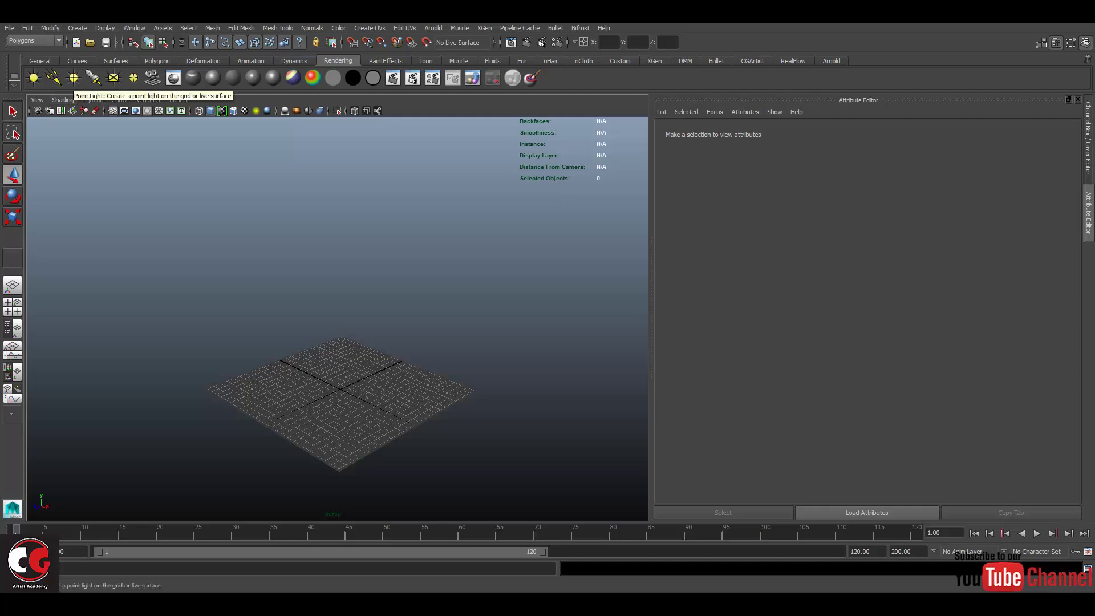
# Step: Create a point light with an Arnold exposure of 10 and raise it about 13.3 units above the plane
pyautogui.click(73, 78)
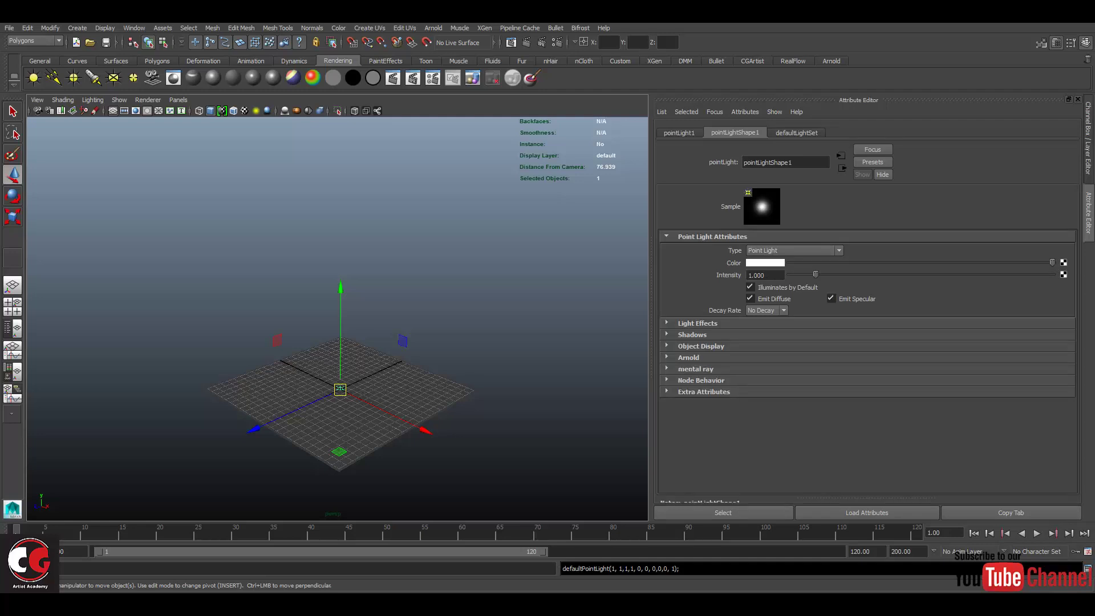
pyautogui.click(688, 357)
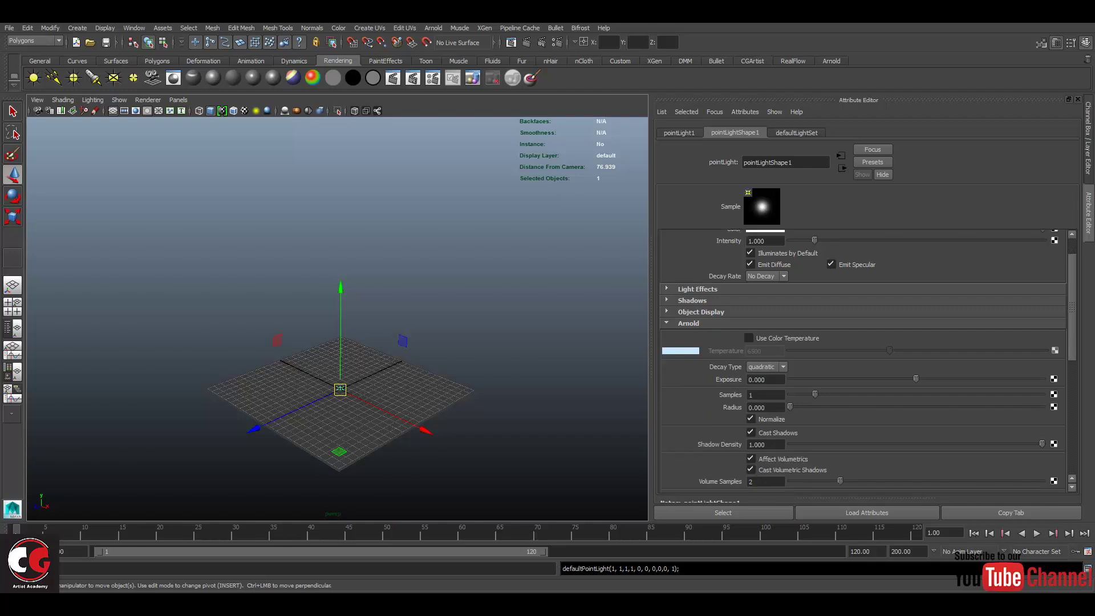
pyautogui.scroll(-1, 867, 359)
pyautogui.doubleClick(765, 379)
pyautogui.write('10')
pyautogui.press('Return')
pyautogui.moveTo(341, 288); pyautogui.dragTo(341, 182)
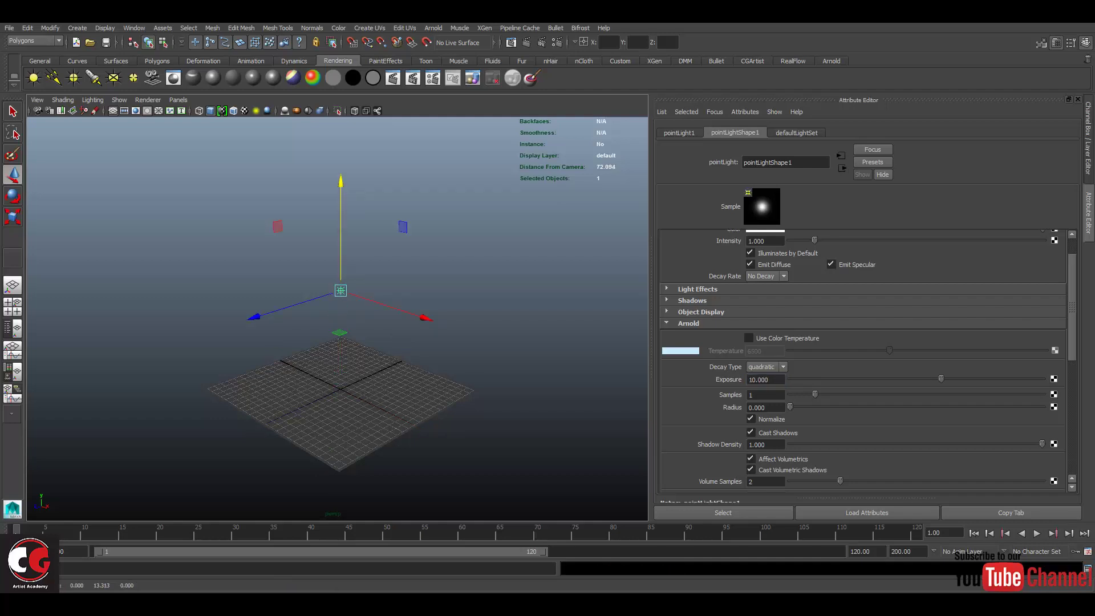
# Step: Render the plane under the point light in the Arnold Render View and close it
pyautogui.click(831, 60)
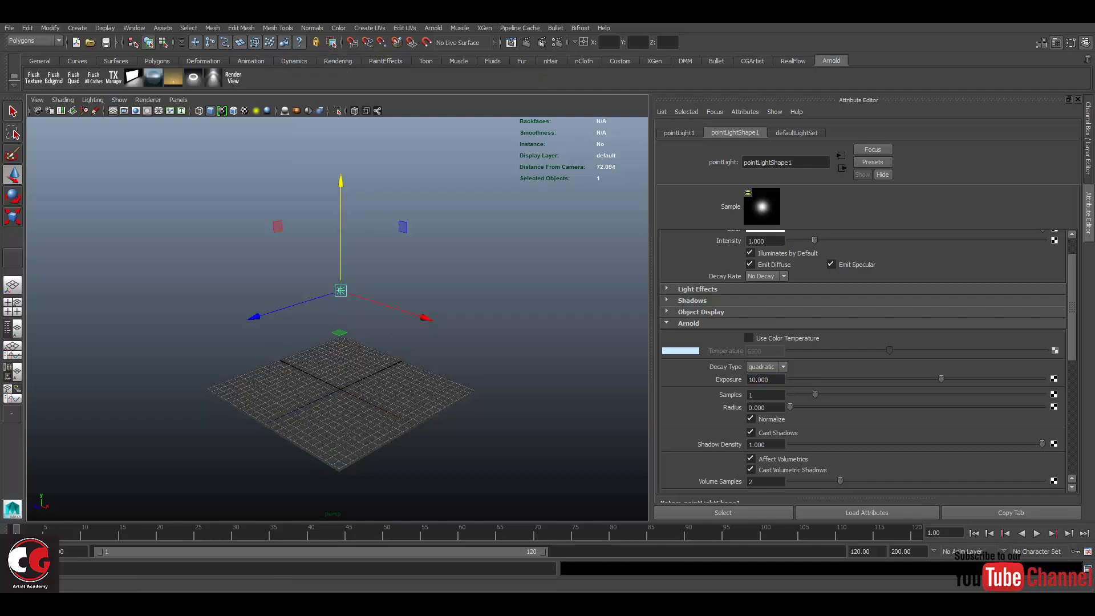
pyautogui.click(234, 78)
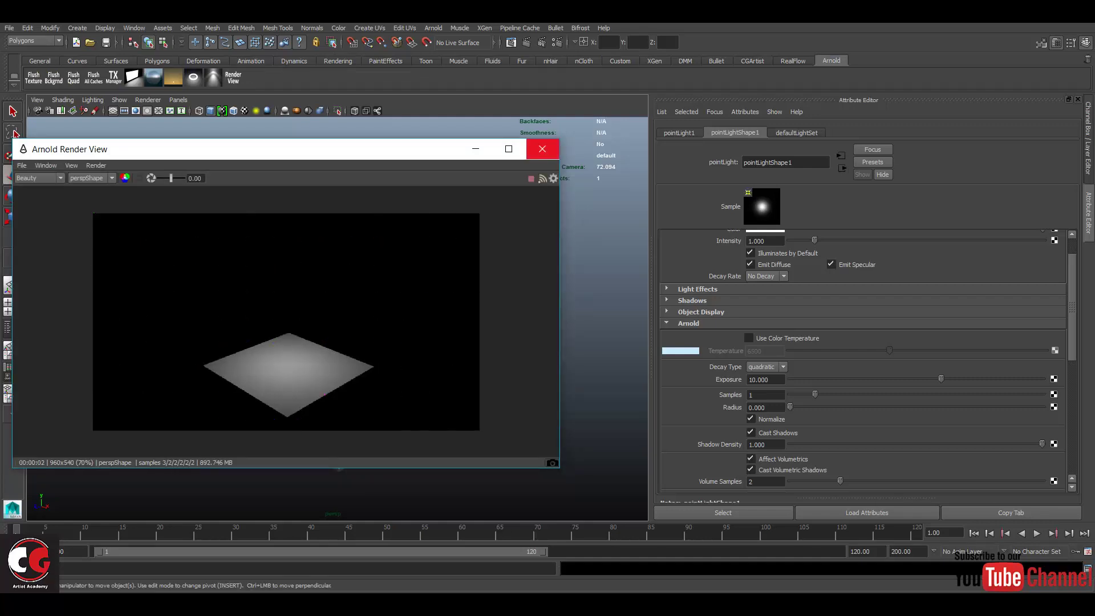
pyautogui.click(542, 149)
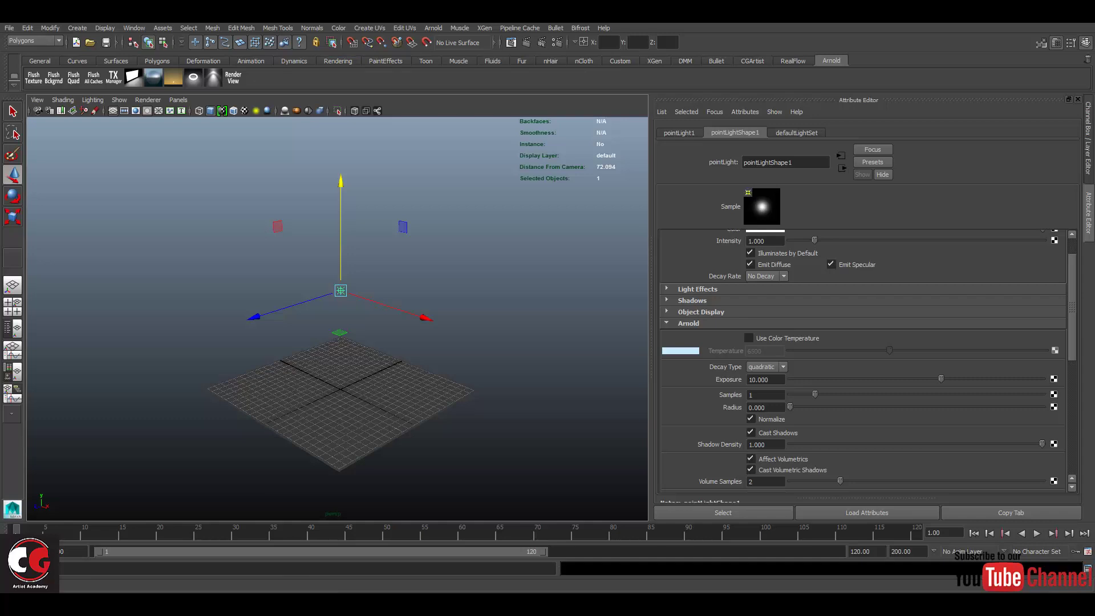
# Step: Compare the point light's Arnold exposure at 0, 5 and finally 8 in the Arnold Render View
pyautogui.click(337, 60)
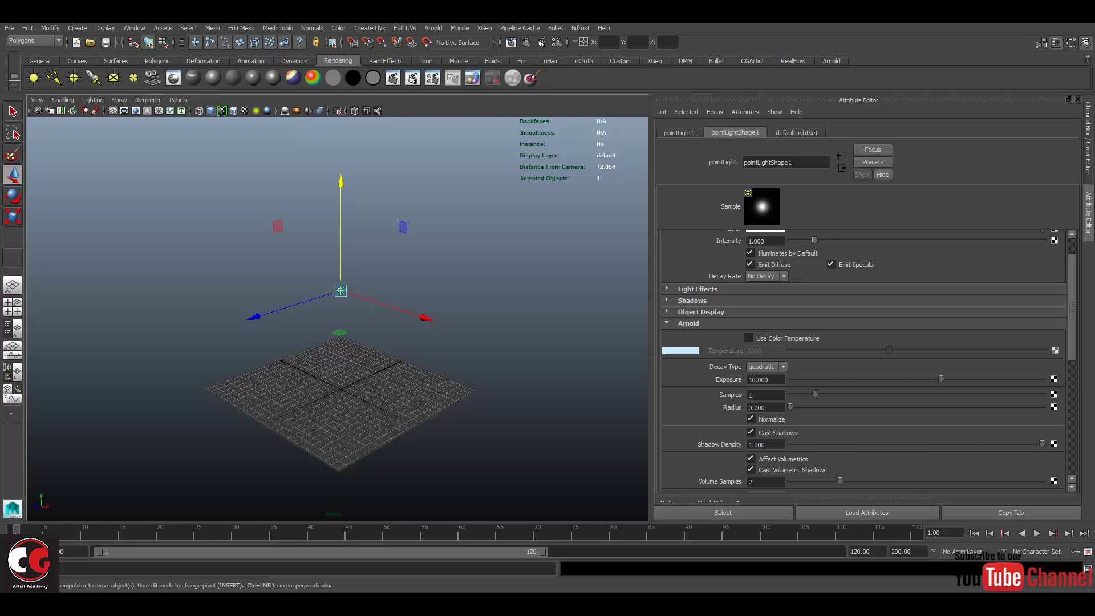
pyautogui.doubleClick(759, 380)
pyautogui.write('0')
pyautogui.press('Return')
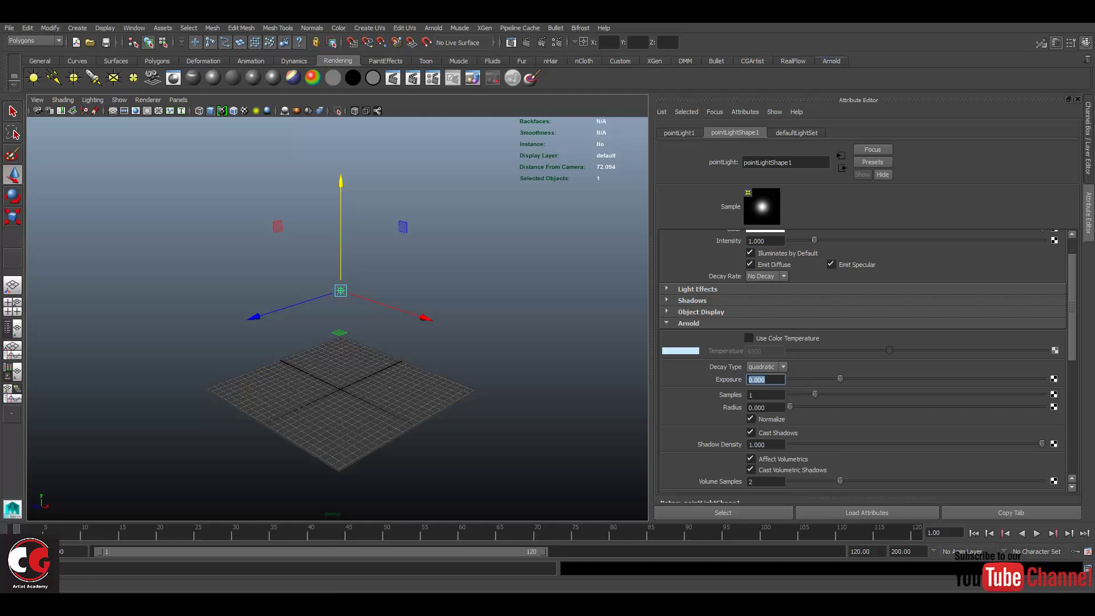
pyautogui.click(832, 60)
pyautogui.click(234, 78)
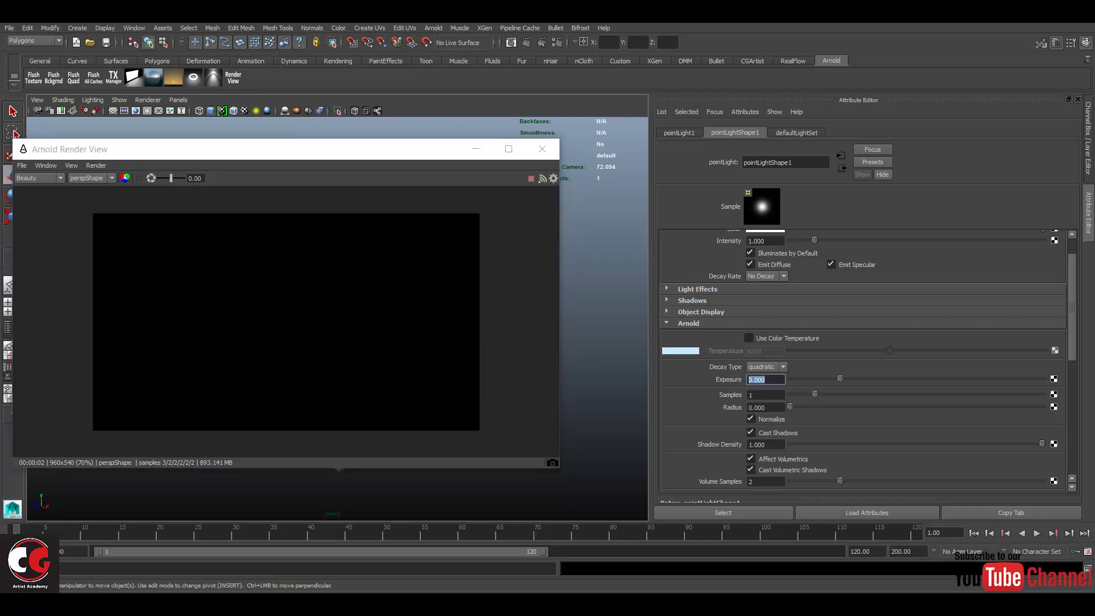
pyautogui.write('5')
pyautogui.press('Return')
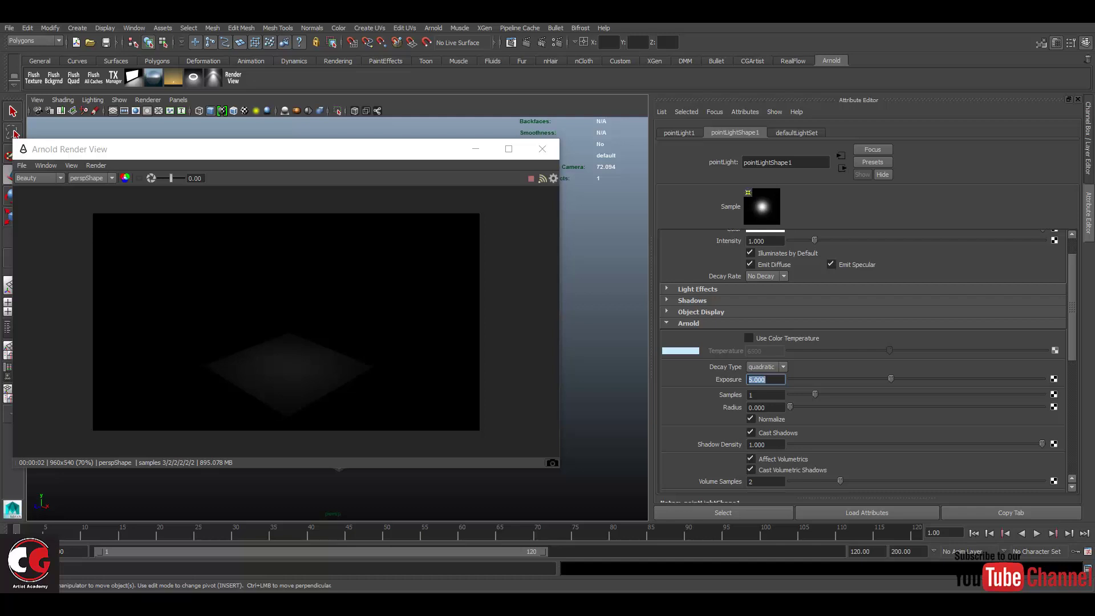
pyautogui.write('8')
pyautogui.press('Return')
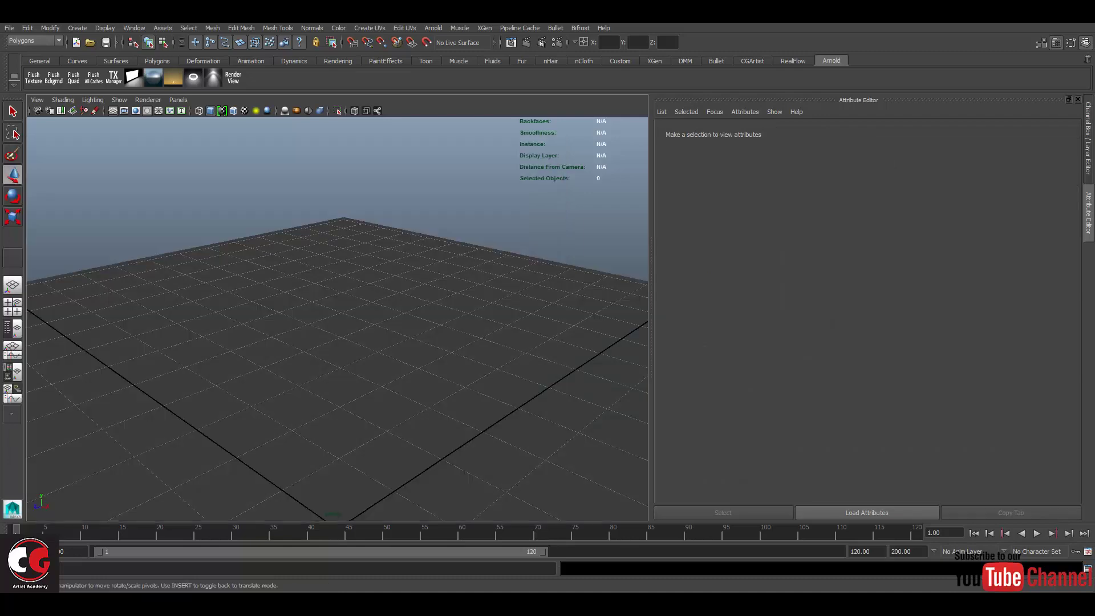
# Step: Create a polygon cylinder at the centre of the plane and raise it to stand on the surface
pyautogui.keyDown('alt'); pyautogui.moveTo(343, 342); pyautogui.dragTo(314, 348); pyautogui.keyUp('alt')
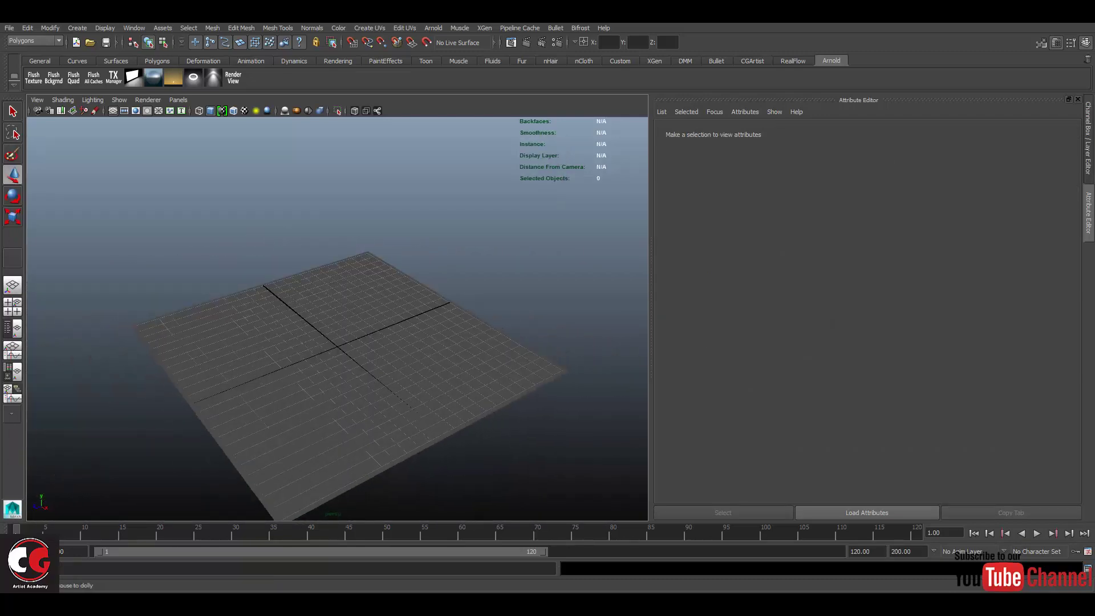
pyautogui.moveTo(336, 348)
pyautogui.keyDown('alt'); pyautogui.mouseDown(button='right')
pyautogui.moveTo(286, 348)
pyautogui.moveTo(337, 348)
pyautogui.mouseUp(button='right'); pyautogui.keyUp('alt')
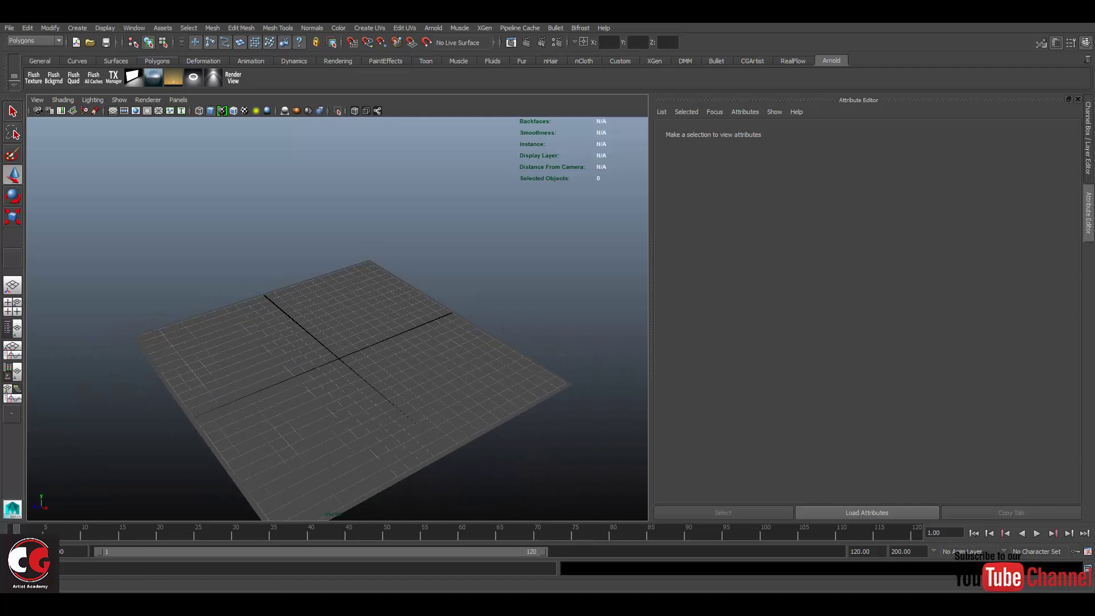
pyautogui.click(157, 60)
pyautogui.click(75, 78)
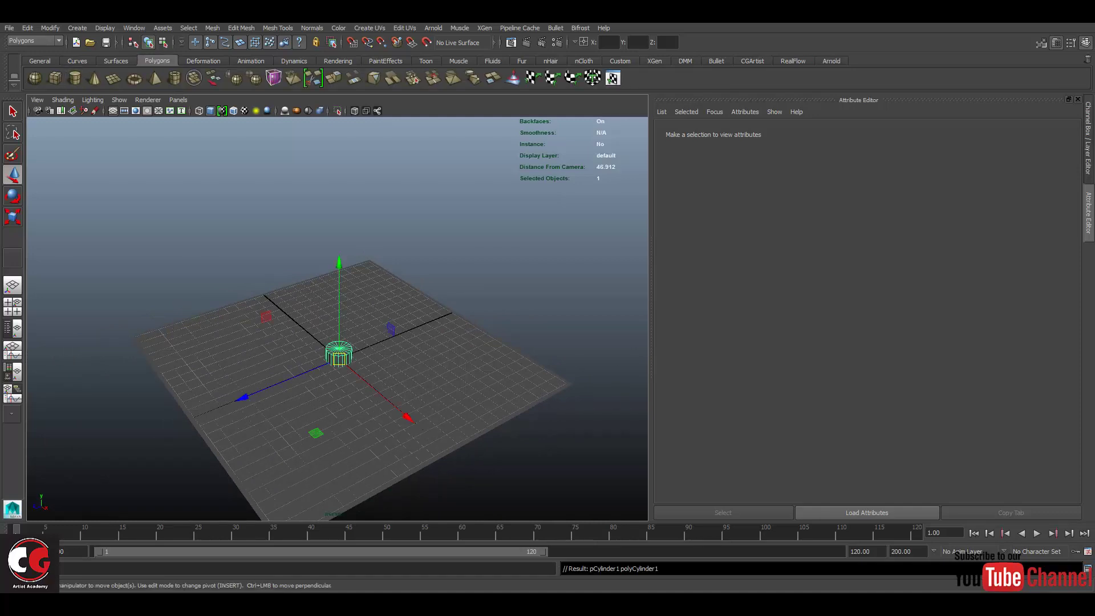
pyautogui.keyDown('alt'); pyautogui.moveTo(343, 342); pyautogui.dragTo(320, 336); pyautogui.keyUp('alt')
pyautogui.moveTo(341, 285); pyautogui.dragTo(189, 403)
# Step: Create a polygon cone about 4.6 units along Z from the cylinder, raise it onto the plane and enlarge it uniformly
pyautogui.click(94, 77)
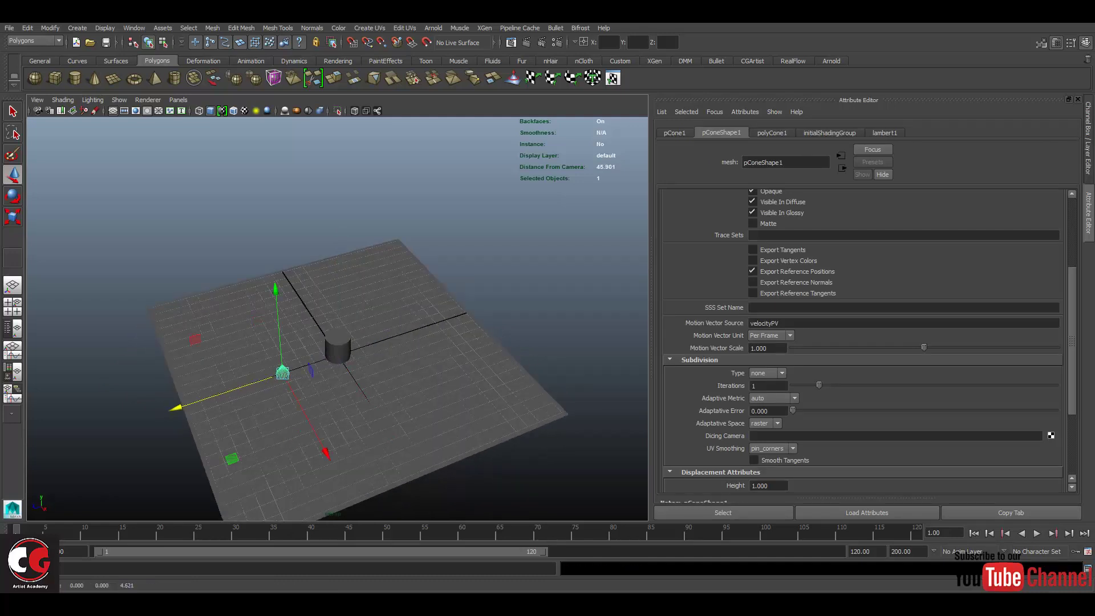
pyautogui.moveTo(275, 320); pyautogui.dragTo(275, 306)
pyautogui.press('r')
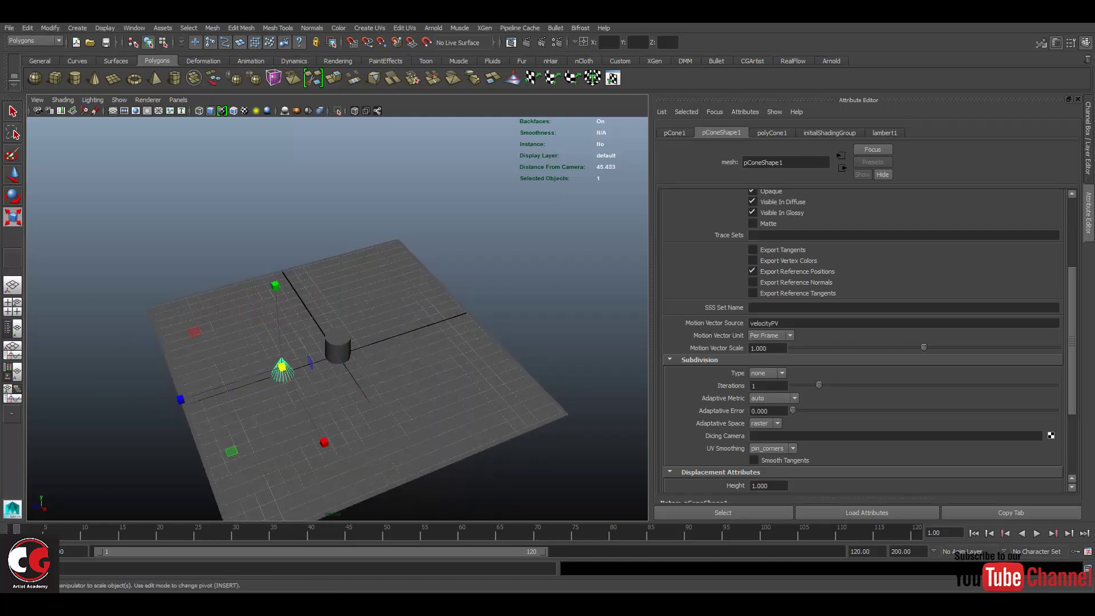
pyautogui.moveTo(282, 367); pyautogui.dragTo(305, 366)
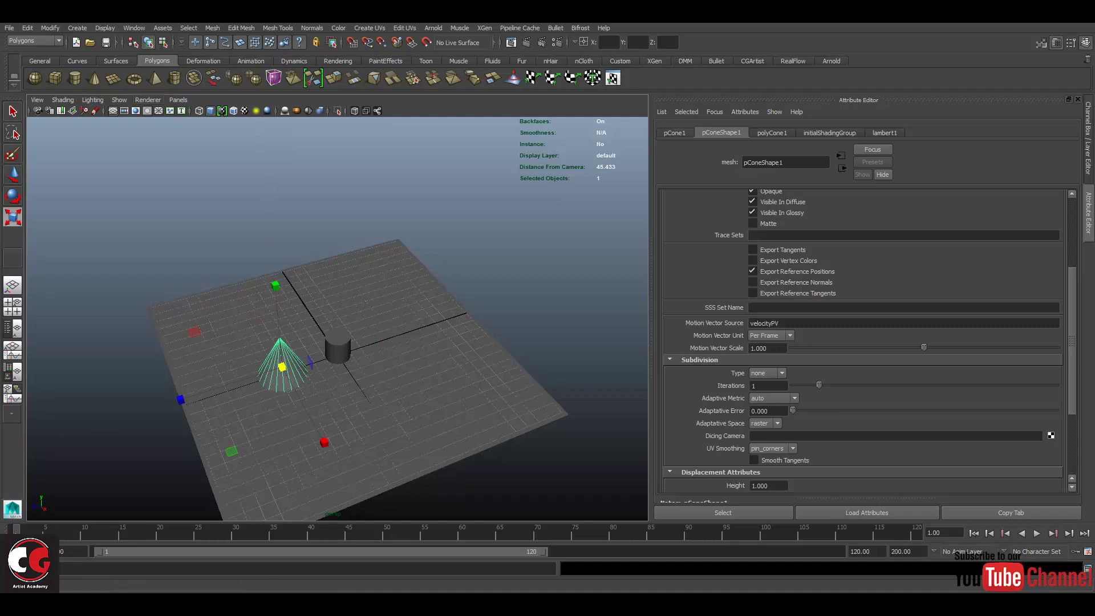
# Step: Create a polygon sphere on the opposite side of the cylinder from the cone and enlarge it into a dome above the plane
pyautogui.click(35, 77)
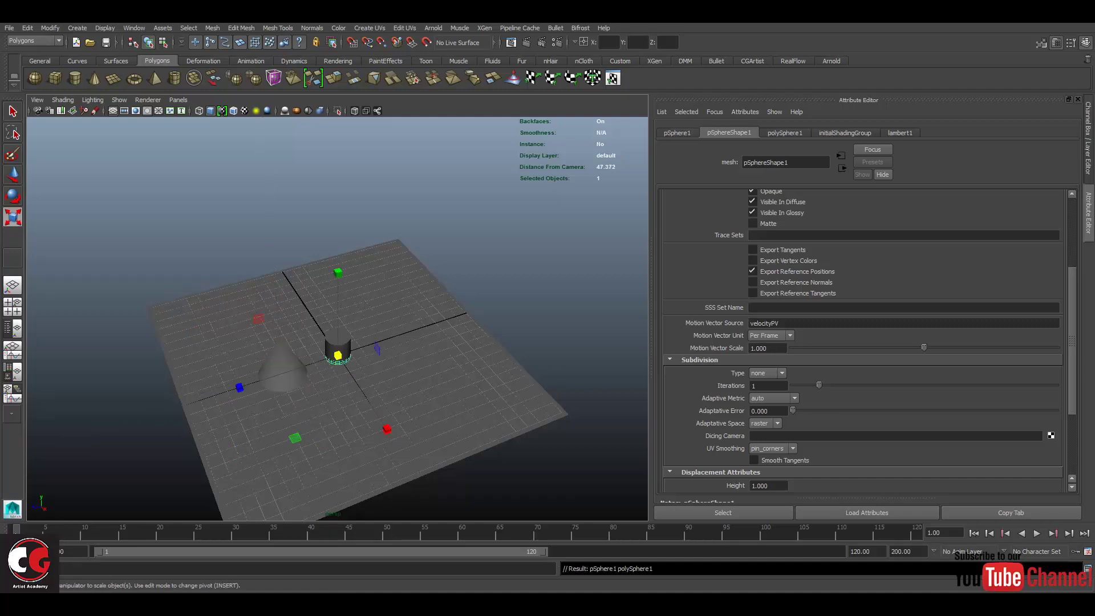
pyautogui.press('w')
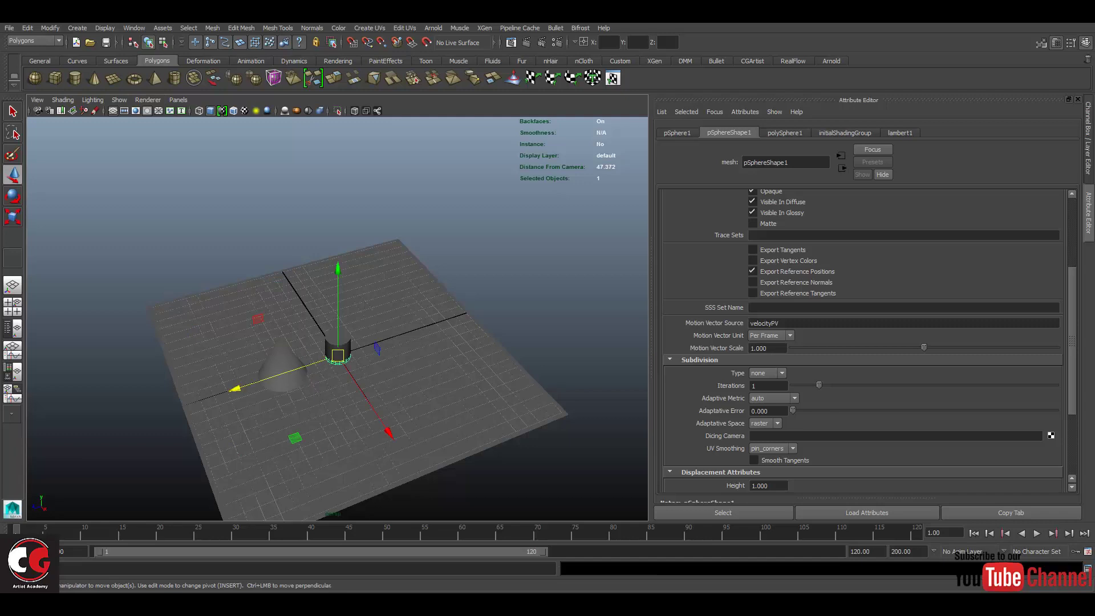
pyautogui.moveTo(285, 372); pyautogui.dragTo(434, 334)
pyautogui.press('r')
pyautogui.keyDown('alt'); pyautogui.moveTo(343, 285); pyautogui.dragTo(371, 274); pyautogui.keyUp('alt')
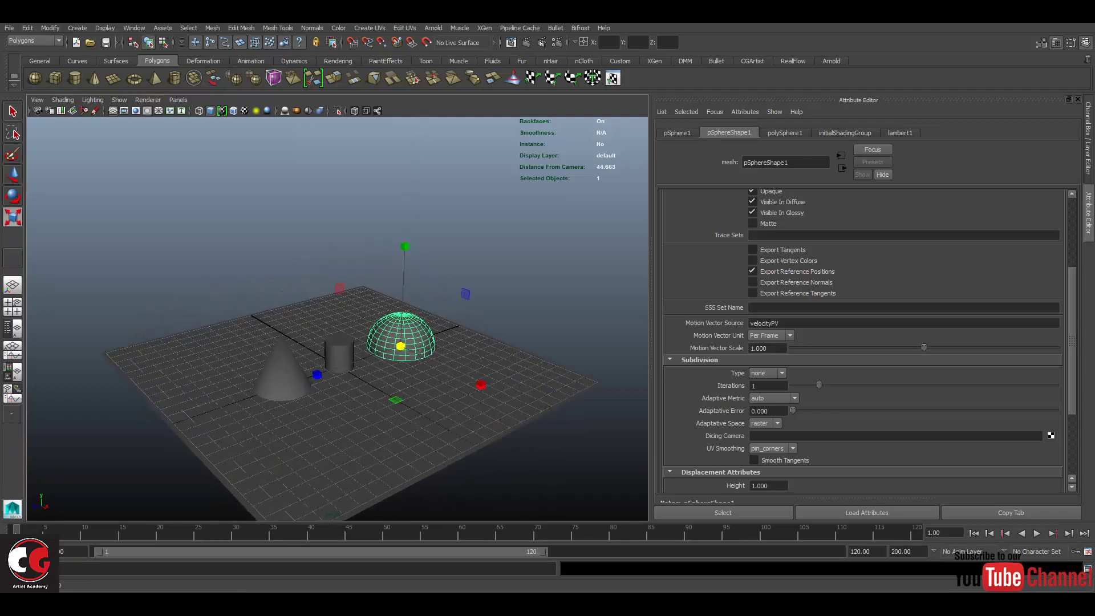
pyautogui.scroll(5, 336, 320)
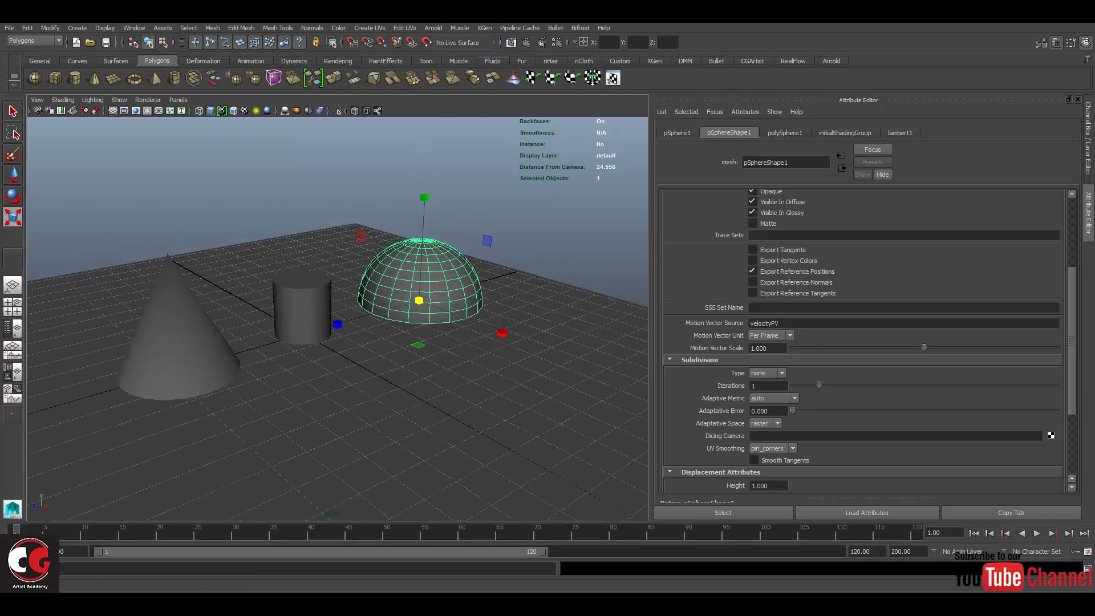
# Step: Create an Arnold area light, enlarge it well beyond the primitives' size and raise it about 7.8 units
pyautogui.click(831, 61)
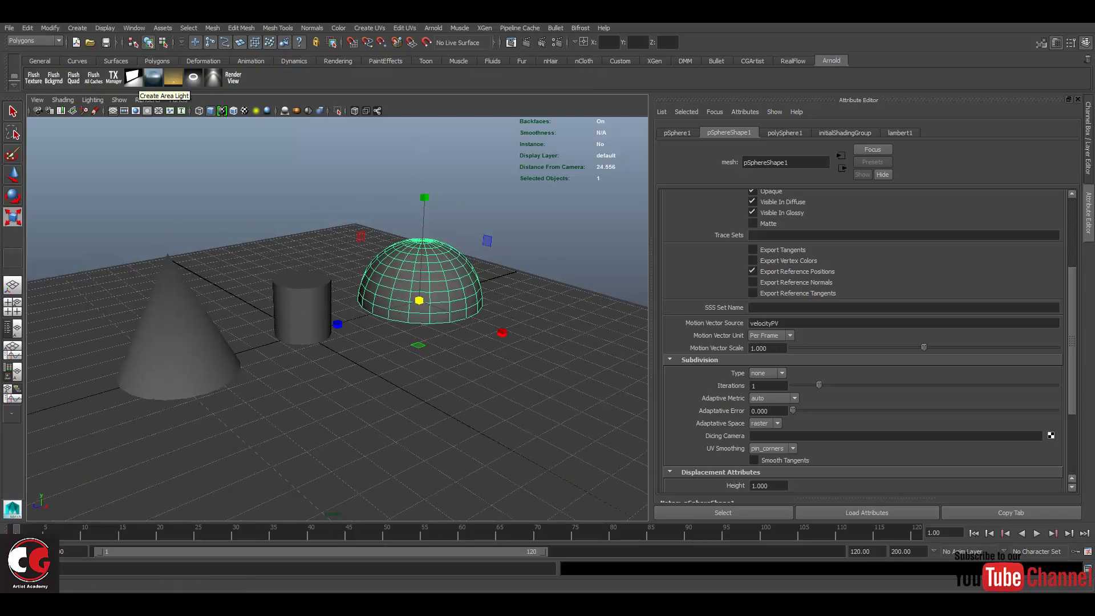
pyautogui.click(133, 77)
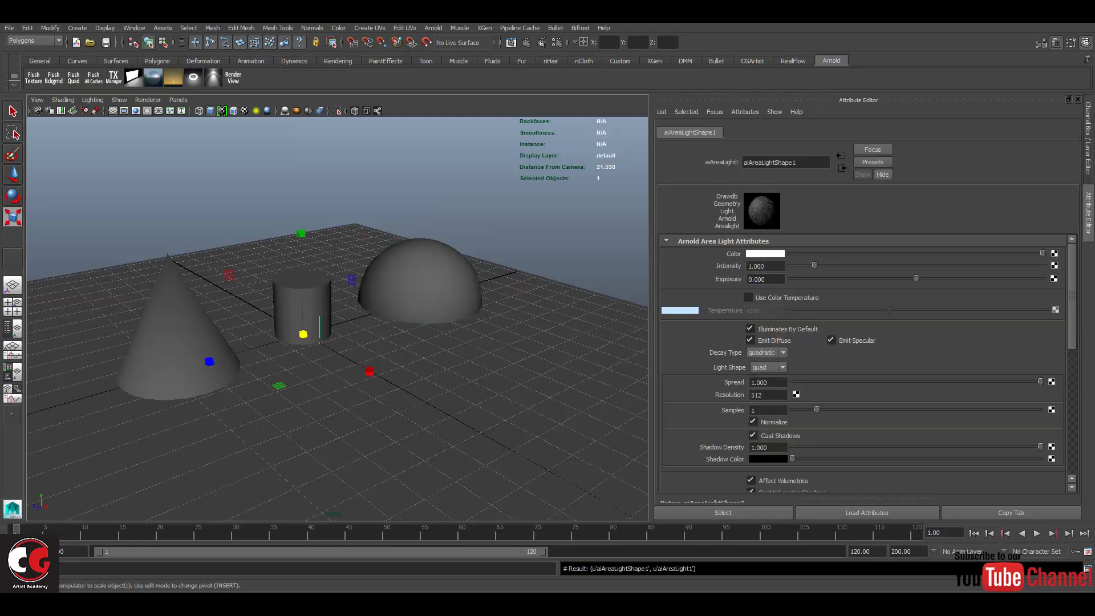
pyautogui.moveTo(303, 334); pyautogui.dragTo(594, 334)
pyautogui.press('w')
pyautogui.scroll(-5, 336, 320)
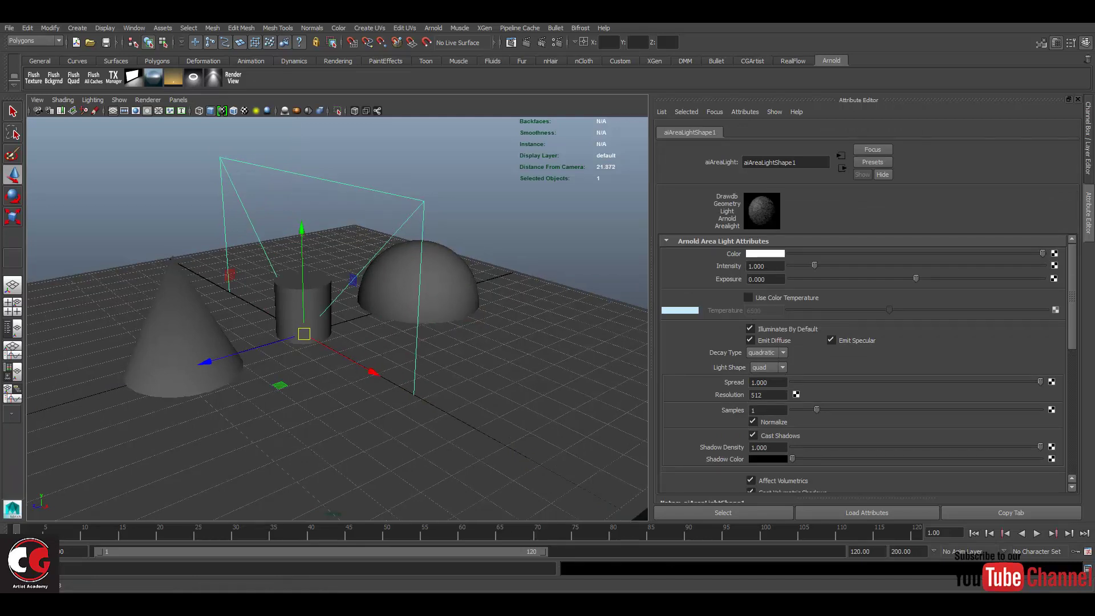
pyautogui.moveTo(322, 226); pyautogui.dragTo(323, 153)
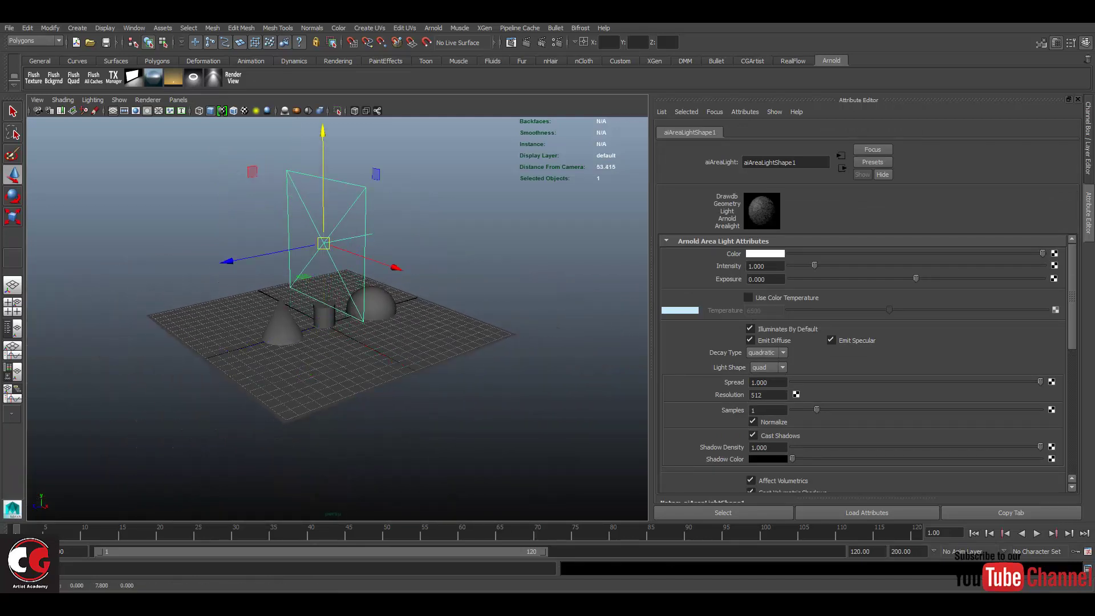
# Step: Move the area light along Z beyond the cone's side of the plane and tilt it about 28 degrees down towards the objects
pyautogui.moveTo(229, 261); pyautogui.dragTo(66, 320)
pyautogui.press('e')
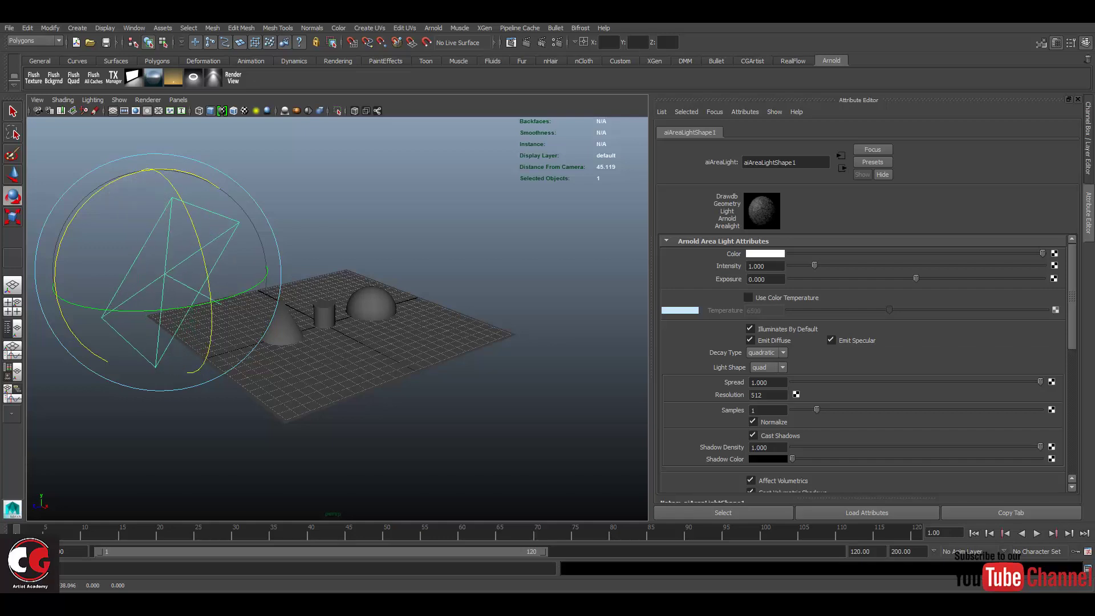
pyautogui.press('w')
pyautogui.scroll(-3, 336, 320)
pyautogui.moveTo(155, 206); pyautogui.dragTo(117, 194)
# Step: Frame the three primitives, render them in the Arnold Render View and set the area light's exposure to 10
pyautogui.scroll(5, 117, 194)
pyautogui.scroll(1, 336, 319)
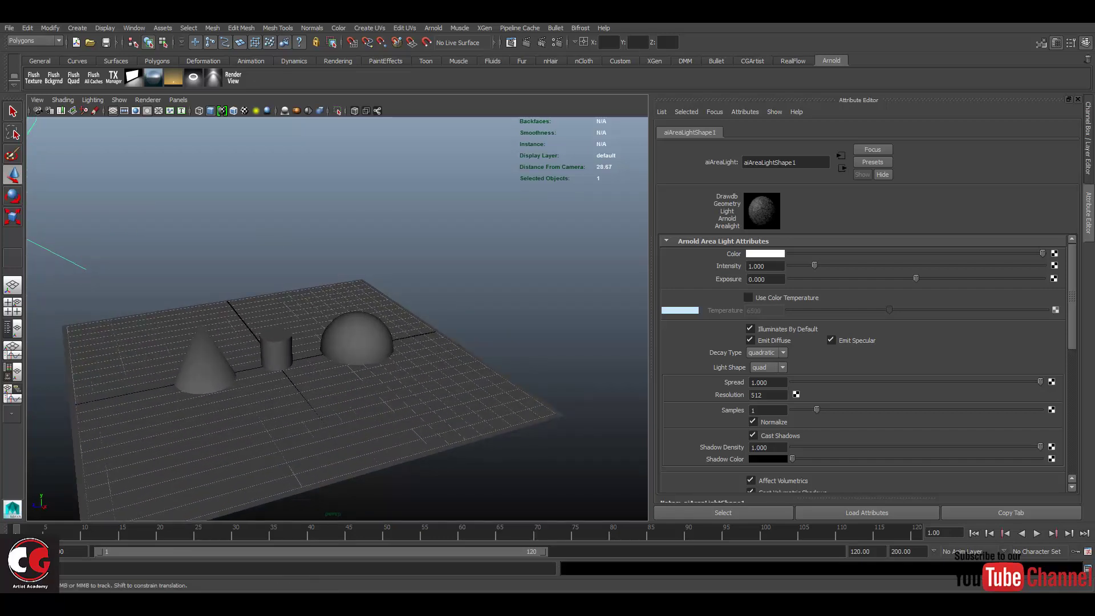
pyautogui.keyDown('alt'); pyautogui.moveTo(308, 343); pyautogui.dragTo(365, 318, button='middle'); pyautogui.keyUp('alt')
pyautogui.scroll(2, 336, 320)
pyautogui.click(233, 78)
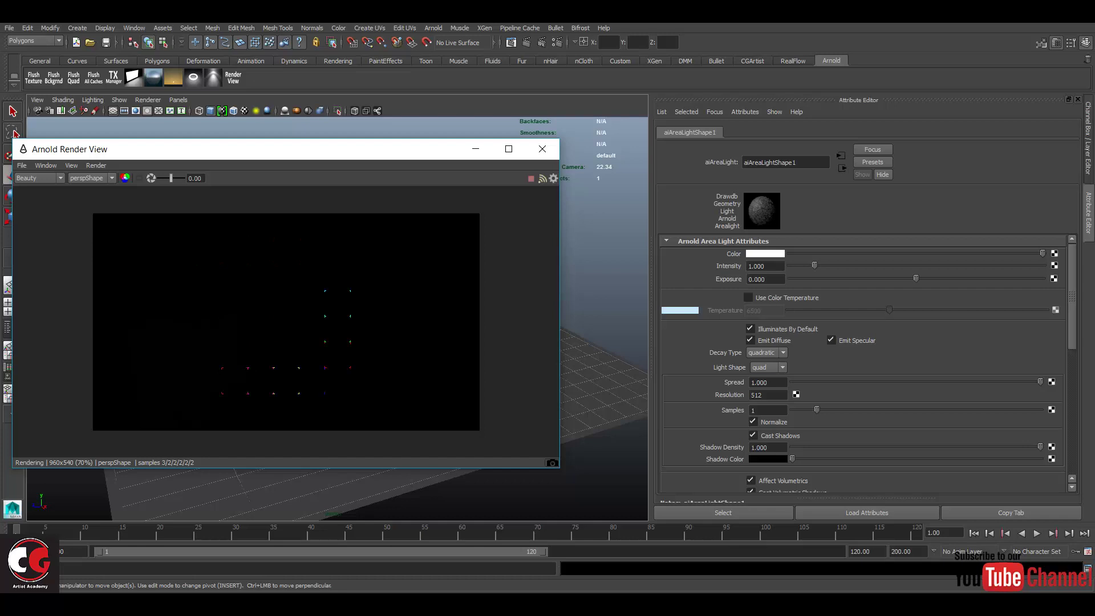
pyautogui.click(765, 279)
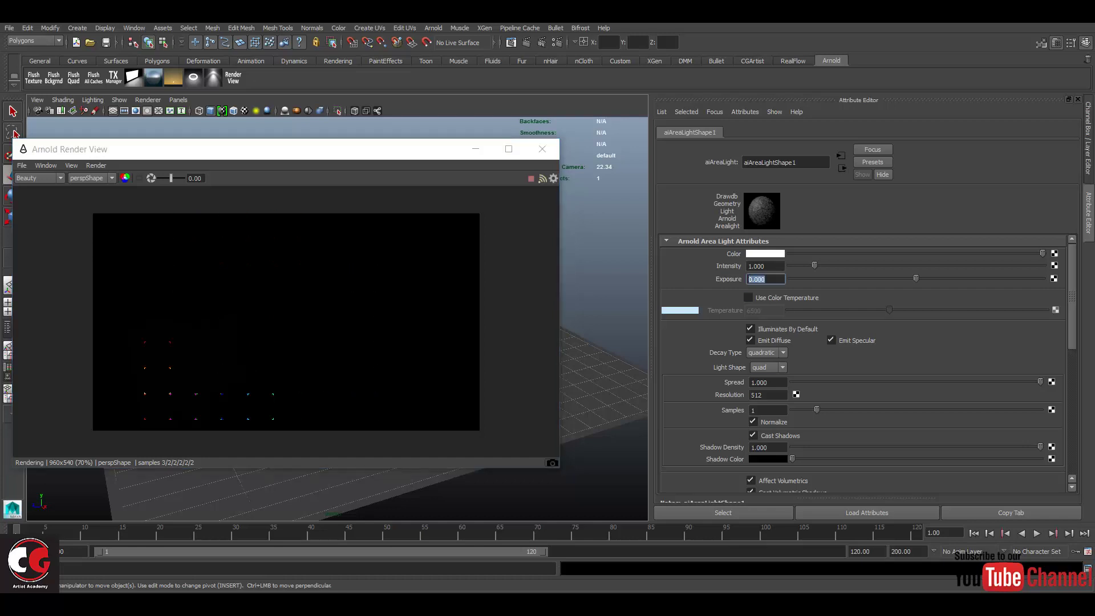
pyautogui.write('10')
pyautogui.press('Return')
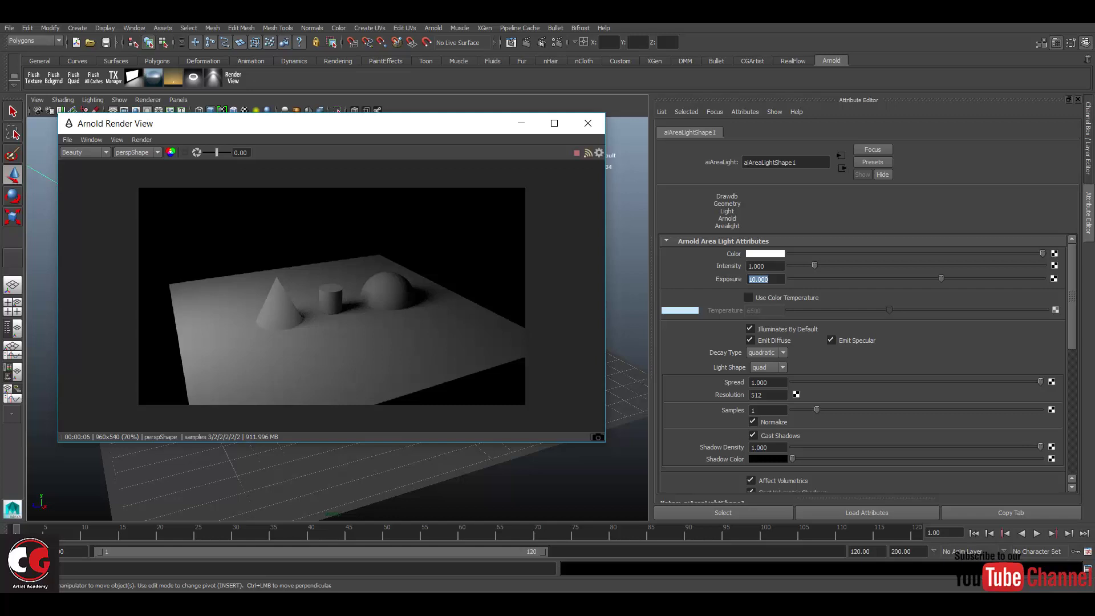
# Step: Examine the primitives' shading and shadows from several camera angles in the live Arnold render
pyautogui.moveTo(342, 124); pyautogui.dragTo(567, 115)
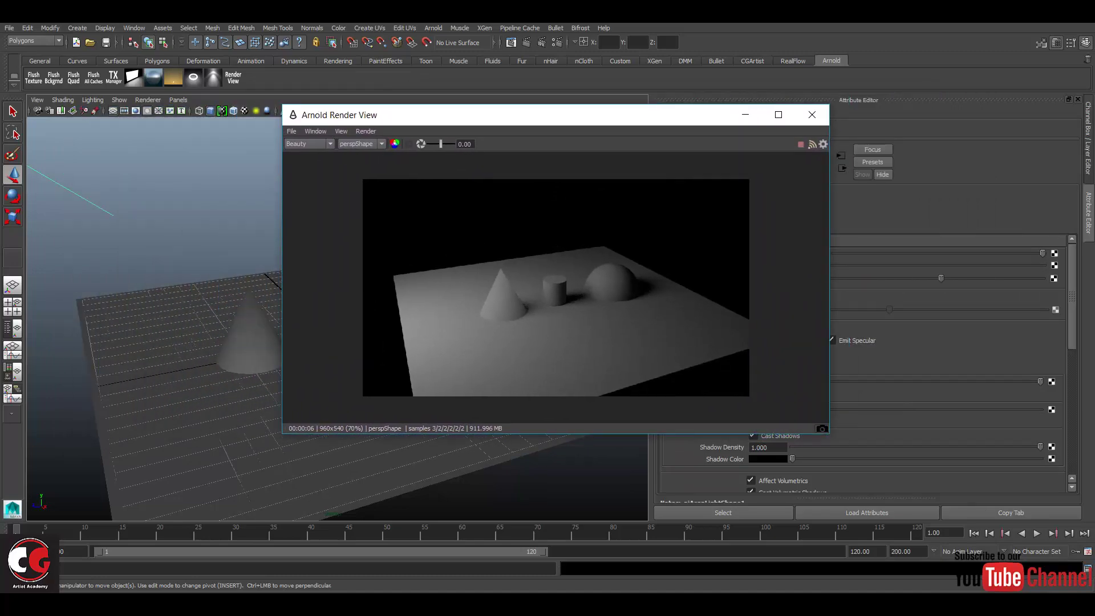
pyautogui.keyDown('alt'); pyautogui.moveTo(143, 296); pyautogui.dragTo(222, 317); pyautogui.keyUp('alt')
pyautogui.keyDown('alt'); pyautogui.moveTo(171, 319); pyautogui.dragTo(217, 325, button='right'); pyautogui.keyUp('alt')
pyautogui.keyDown('alt'); pyautogui.moveTo(200, 320); pyautogui.dragTo(228, 308, button='middle'); pyautogui.keyUp('alt')
pyautogui.keyDown('alt'); pyautogui.moveTo(228, 308); pyautogui.dragTo(177, 311, button='right'); pyautogui.keyUp('alt')
pyautogui.keyDown('alt'); pyautogui.moveTo(222, 331); pyautogui.dragTo(132, 297); pyautogui.keyUp('alt')
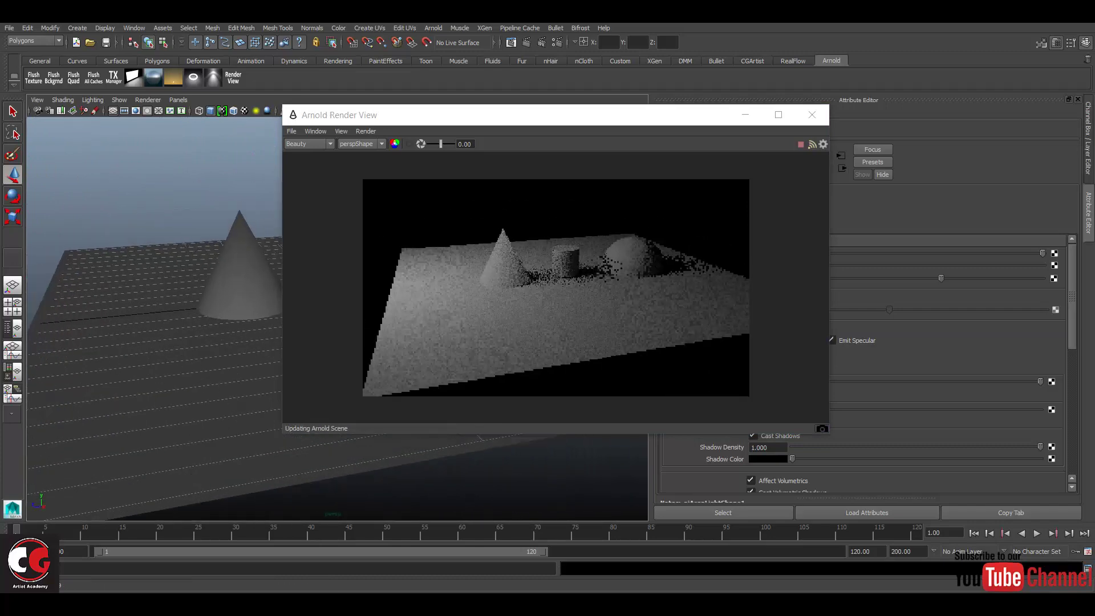
pyautogui.keyDown('alt'); pyautogui.moveTo(137, 303); pyautogui.dragTo(188, 308, button='right'); pyautogui.keyUp('alt')
pyautogui.keyDown('alt'); pyautogui.moveTo(183, 297); pyautogui.dragTo(182, 341, button='middle'); pyautogui.keyUp('alt')
pyautogui.moveTo(496, 114); pyautogui.dragTo(574, 113)
pyautogui.keyDown('alt'); pyautogui.moveTo(188, 313); pyautogui.dragTo(268, 348); pyautogui.keyUp('alt')
pyautogui.scroll(-4, 219, 323)
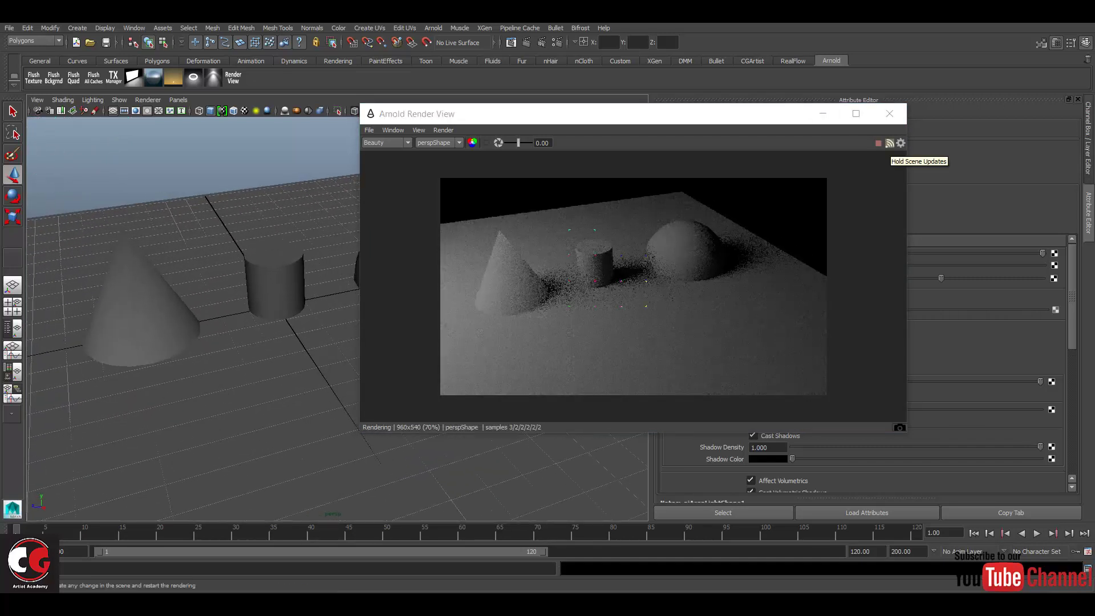
# Step: Hold the scene updates in the Arnold Render View while changing the camera angle, and resume them
pyautogui.click(890, 143)
pyautogui.keyDown('alt'); pyautogui.moveTo(240, 274); pyautogui.dragTo(200, 274, button='right'); pyautogui.keyUp('alt')
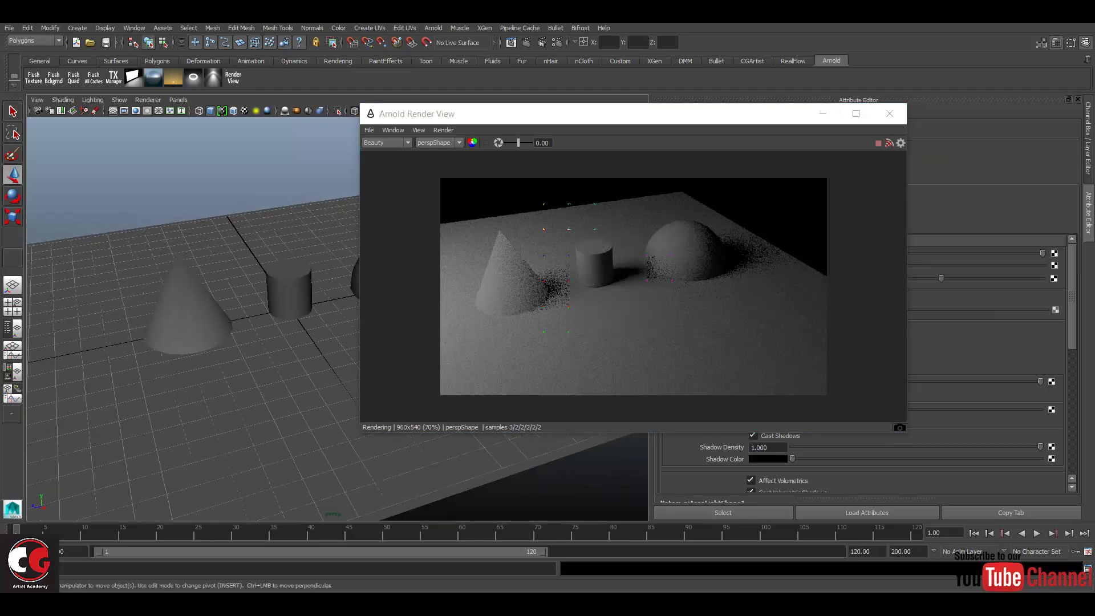
pyautogui.keyDown('alt'); pyautogui.moveTo(199, 274); pyautogui.dragTo(257, 280); pyautogui.keyUp('alt')
pyautogui.keyDown('alt'); pyautogui.moveTo(257, 280); pyautogui.dragTo(280, 280, button='right'); pyautogui.keyUp('alt')
pyautogui.keyDown('alt'); pyautogui.moveTo(280, 279); pyautogui.dragTo(291, 245); pyautogui.keyUp('alt')
pyautogui.click(889, 143)
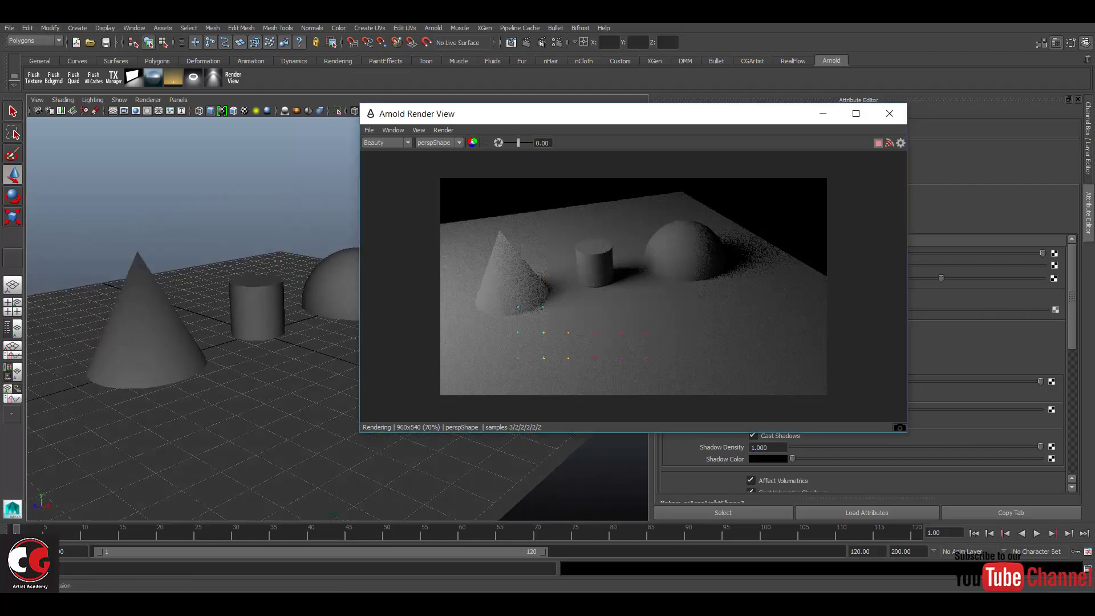
# Step: Check how the live render refreshes and how the area light's shadows fall from high, low and close camera views
pyautogui.keyDown('alt'); pyautogui.moveTo(257, 279); pyautogui.dragTo(228, 280, button='right'); pyautogui.keyUp('alt')
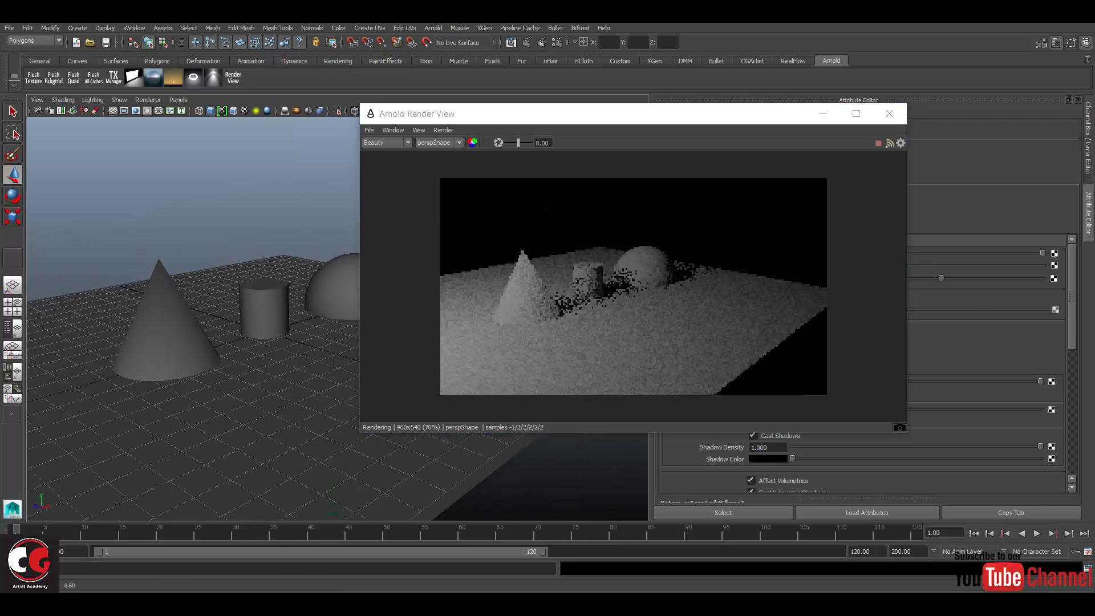
pyautogui.keyDown('alt'); pyautogui.moveTo(228, 280); pyautogui.dragTo(200, 319); pyautogui.keyUp('alt')
pyautogui.keyDown('alt'); pyautogui.moveTo(251, 285); pyautogui.dragTo(228, 285, button='right'); pyautogui.keyUp('alt')
pyautogui.keyDown('alt'); pyautogui.moveTo(229, 285); pyautogui.dragTo(151, 264, button='middle'); pyautogui.keyUp('alt')
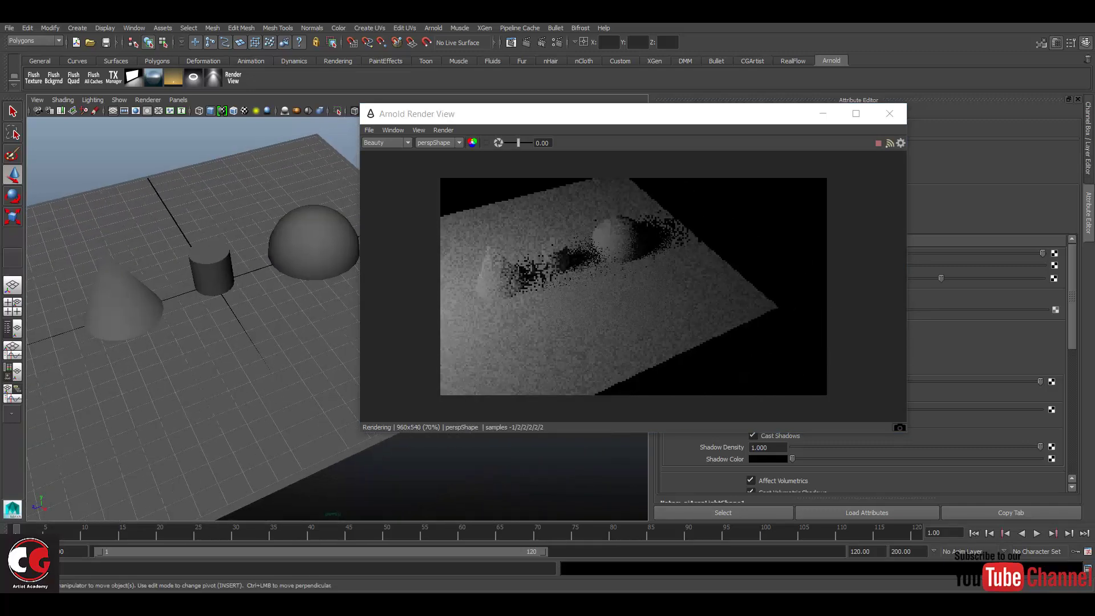
pyautogui.moveTo(571, 114); pyautogui.dragTo(601, 114)
pyautogui.keyDown('alt'); pyautogui.moveTo(171, 285); pyautogui.dragTo(283, 273, button='middle'); pyautogui.keyUp('alt')
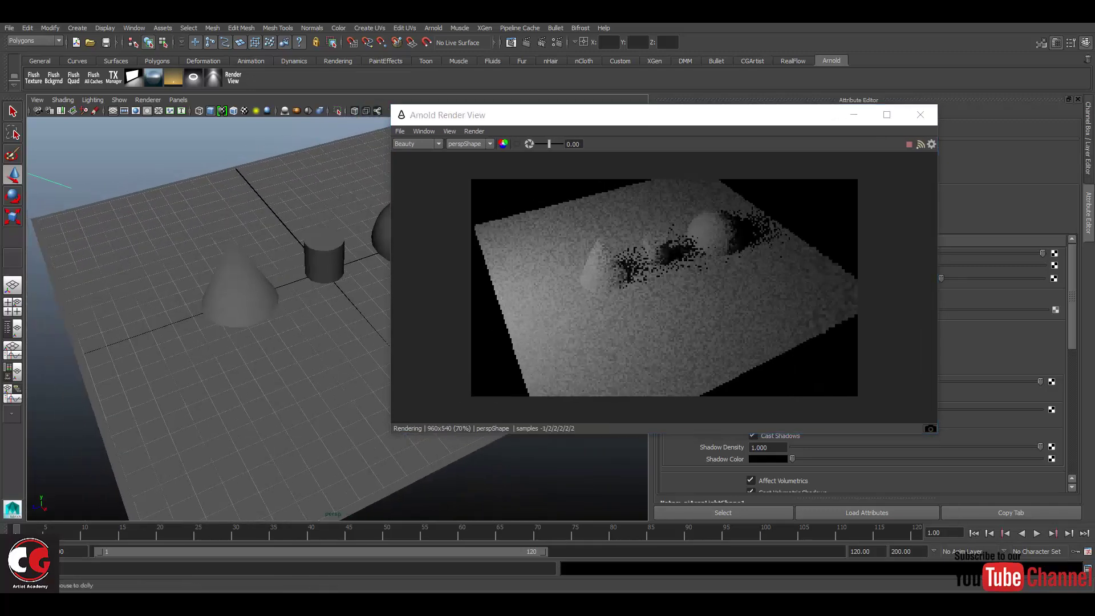
pyautogui.keyDown('alt'); pyautogui.moveTo(282, 273); pyautogui.dragTo(320, 273, button='right'); pyautogui.keyUp('alt')
pyautogui.keyDown('alt'); pyautogui.moveTo(320, 272); pyautogui.dragTo(277, 345, button='middle'); pyautogui.keyUp('alt')
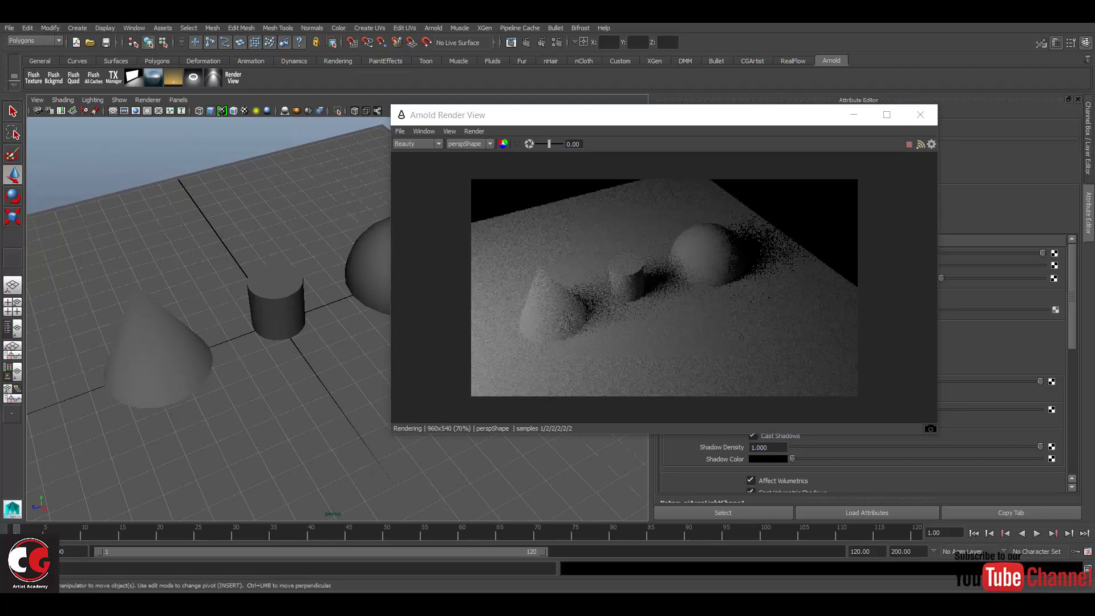
pyautogui.keyDown('alt'); pyautogui.moveTo(277, 345); pyautogui.dragTo(278, 274); pyautogui.keyUp('alt')
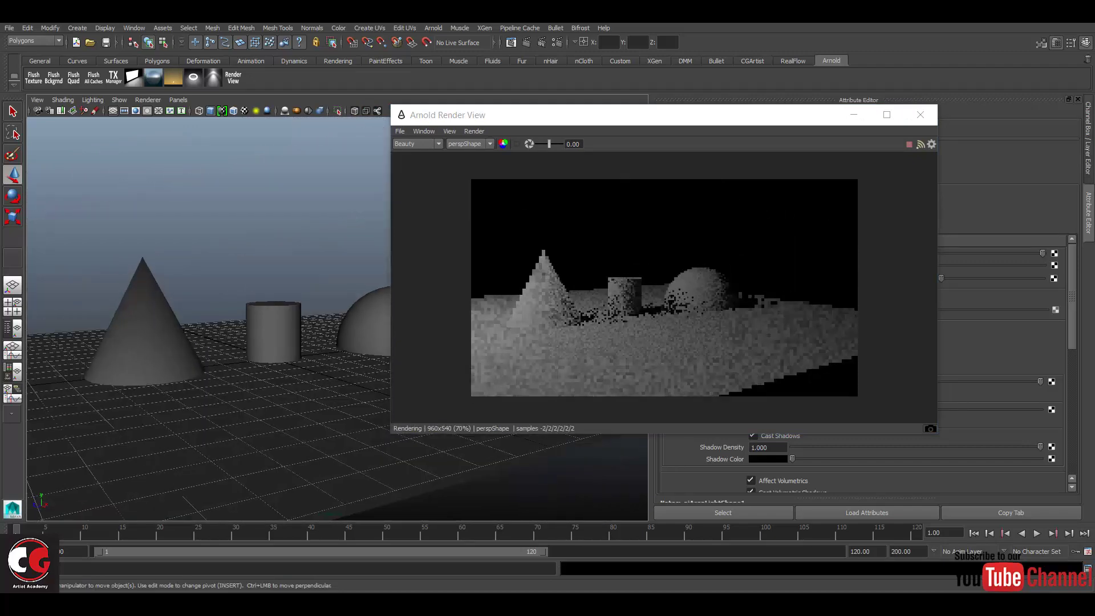
pyautogui.keyDown('alt'); pyautogui.moveTo(278, 274); pyautogui.dragTo(243, 275, button='right'); pyautogui.keyUp('alt')
pyautogui.keyDown('alt'); pyautogui.moveTo(242, 275); pyautogui.dragTo(251, 323, button='middle'); pyautogui.keyUp('alt')
pyautogui.keyDown('alt'); pyautogui.moveTo(251, 323); pyautogui.dragTo(252, 360); pyautogui.keyUp('alt')
pyautogui.keyDown('alt'); pyautogui.moveTo(252, 360); pyautogui.dragTo(277, 324, button='middle'); pyautogui.keyUp('alt')
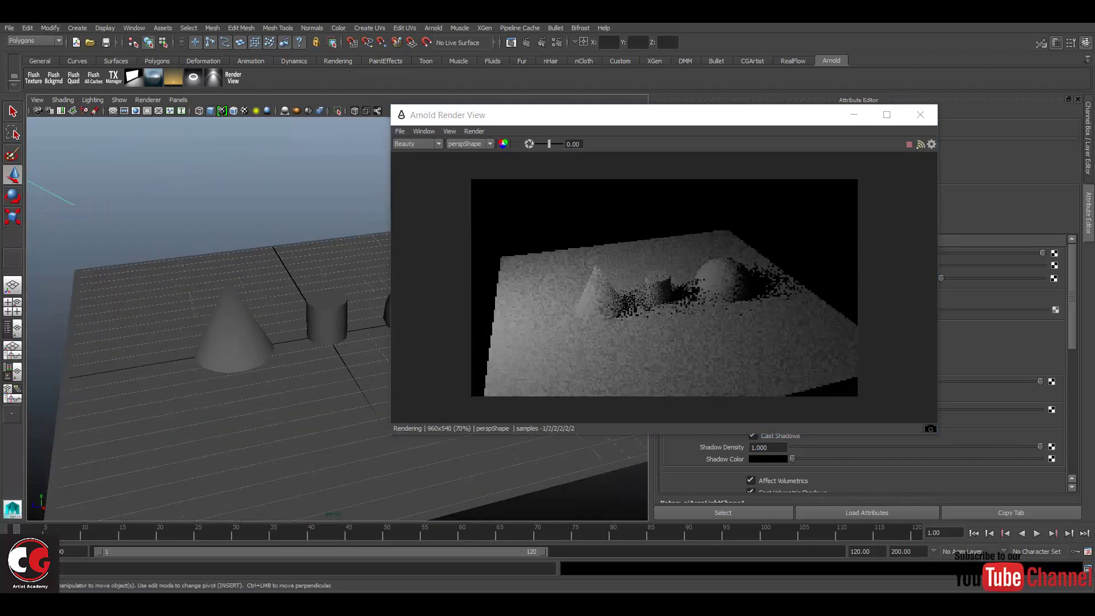
pyautogui.keyDown('alt'); pyautogui.moveTo(276, 324); pyautogui.dragTo(311, 322, button='right'); pyautogui.keyUp('alt')
pyautogui.keyDown('alt'); pyautogui.moveTo(311, 323); pyautogui.dragTo(268, 311, button='middle'); pyautogui.keyUp('alt')
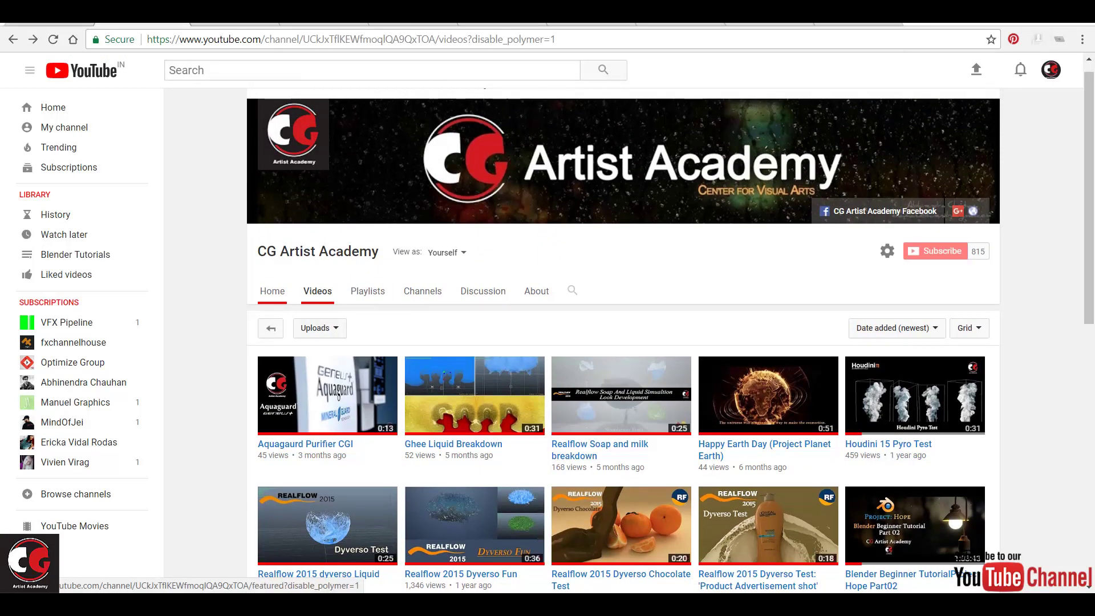
# Step: Switch to the browser and show the Home page of the CG Artist Academy YouTube channel
pyautogui.click(272, 291)
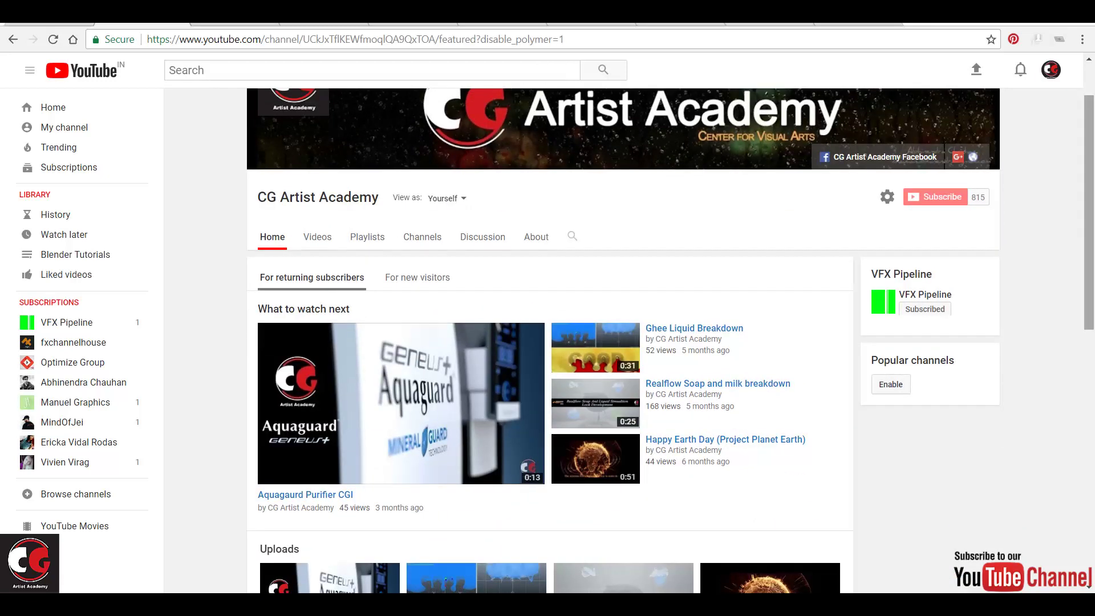
pyautogui.scroll(1, 671, 340)
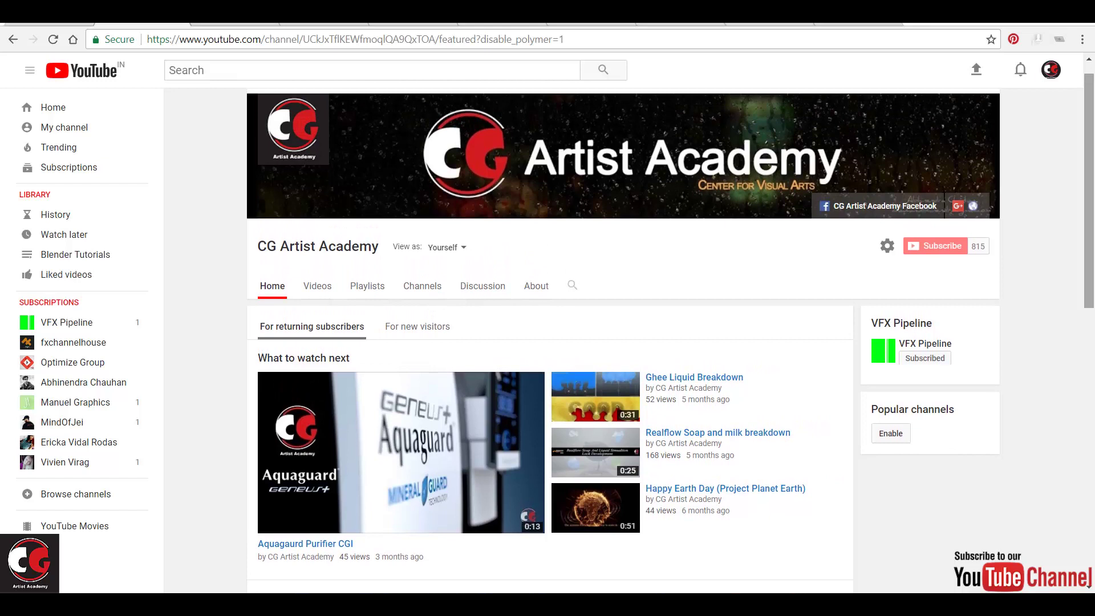